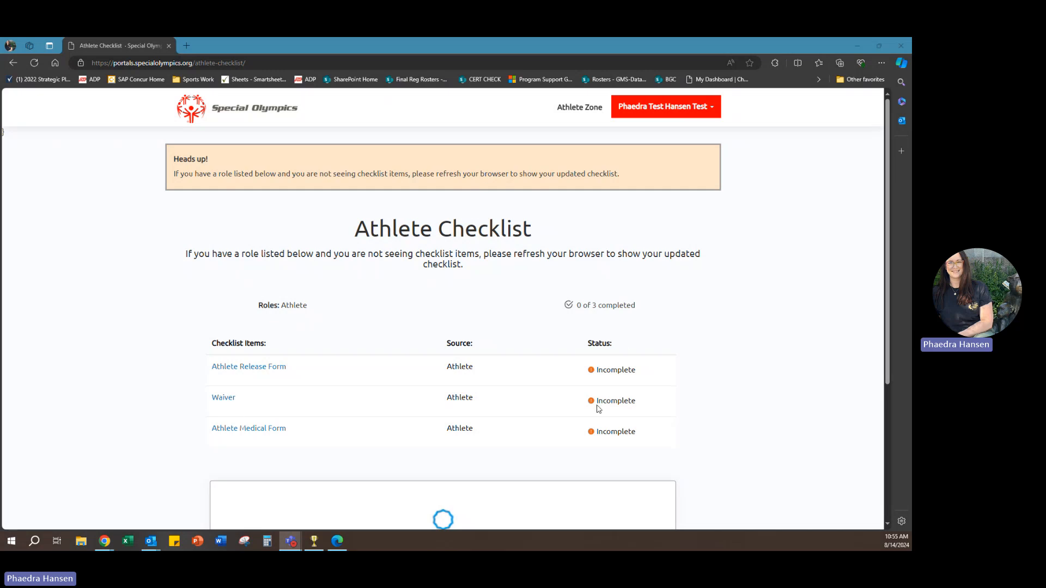
Look at the completed items list reached from the athlete checklist and go back to the checklist
scroll(512, 398, "down", 4)
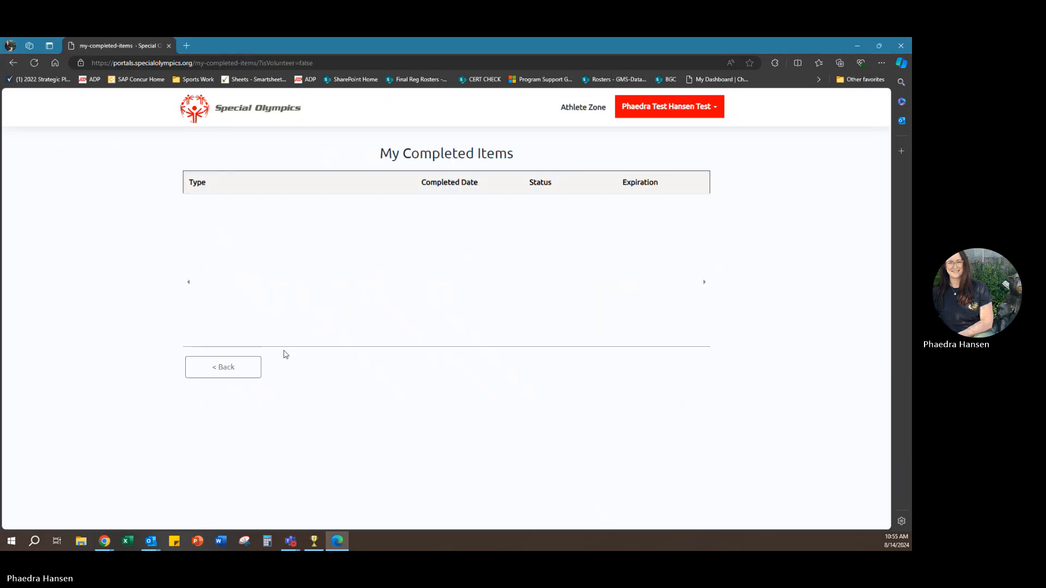
left_click(246, 364)
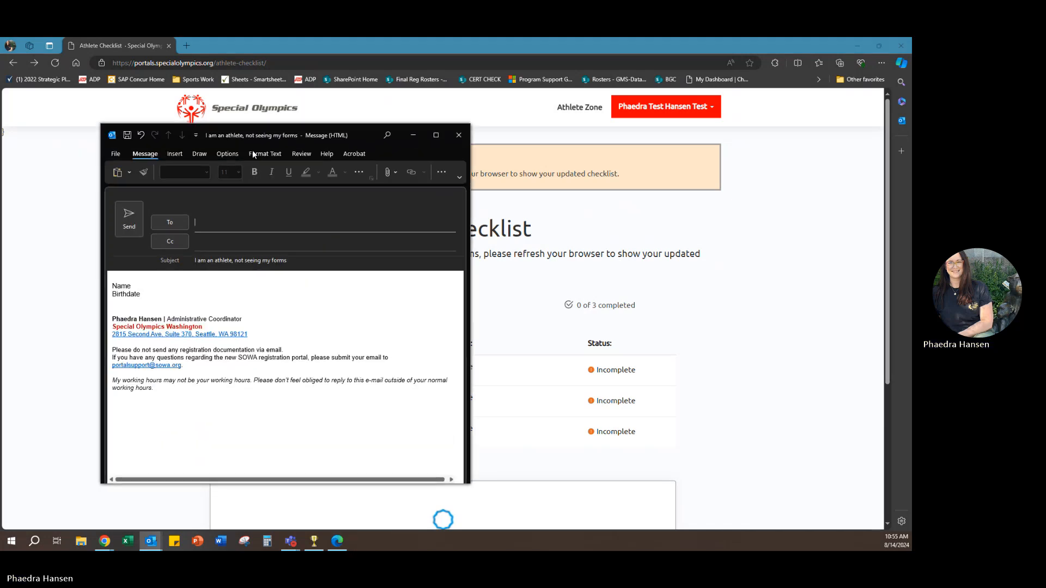
Address the "I am an athlete, not seeing my forms" email to Portal Support and move the message window off the checklist
type("portal")
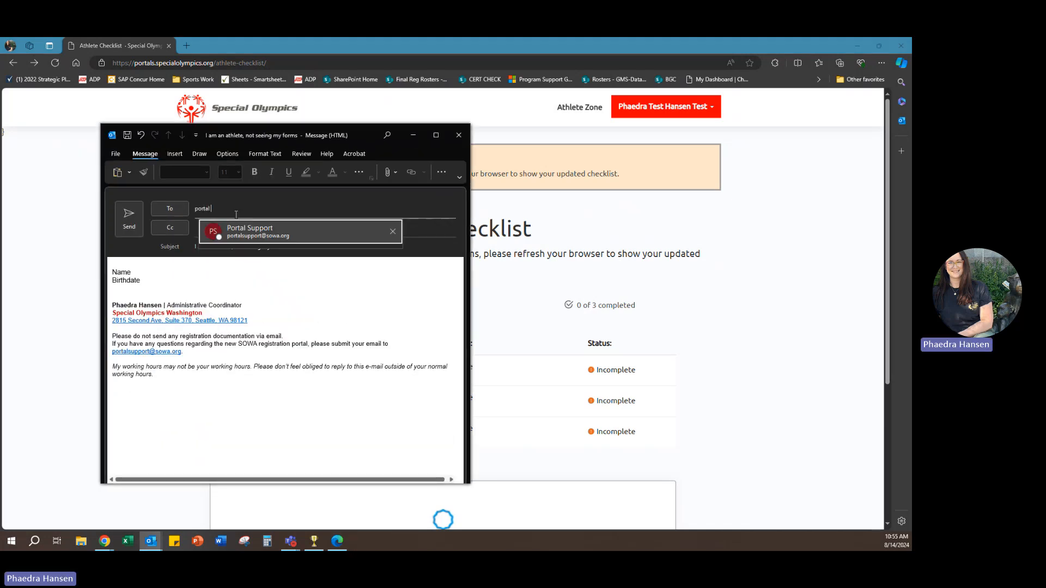
left_click(285, 235)
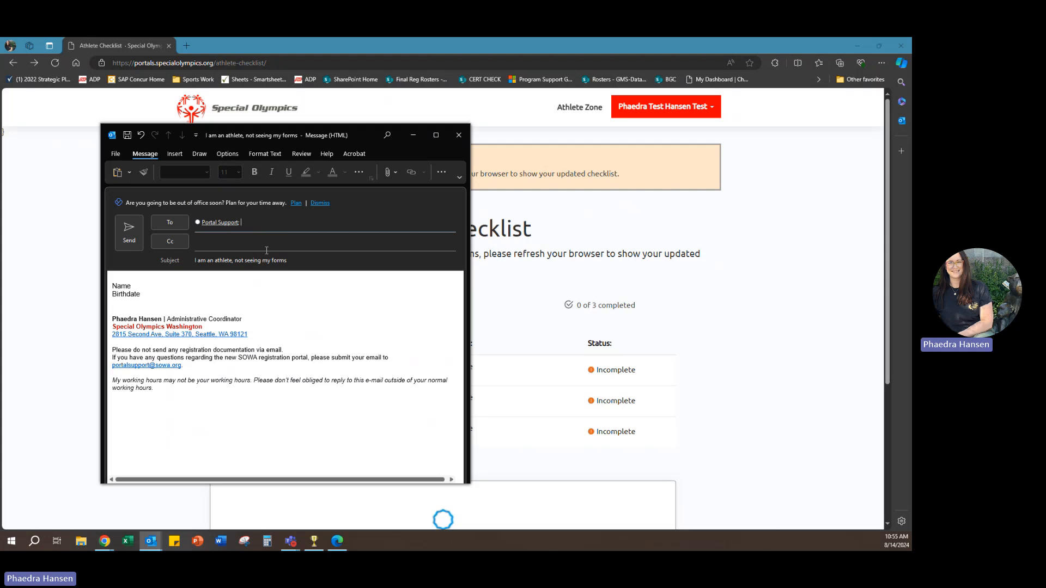
left_click(252, 295)
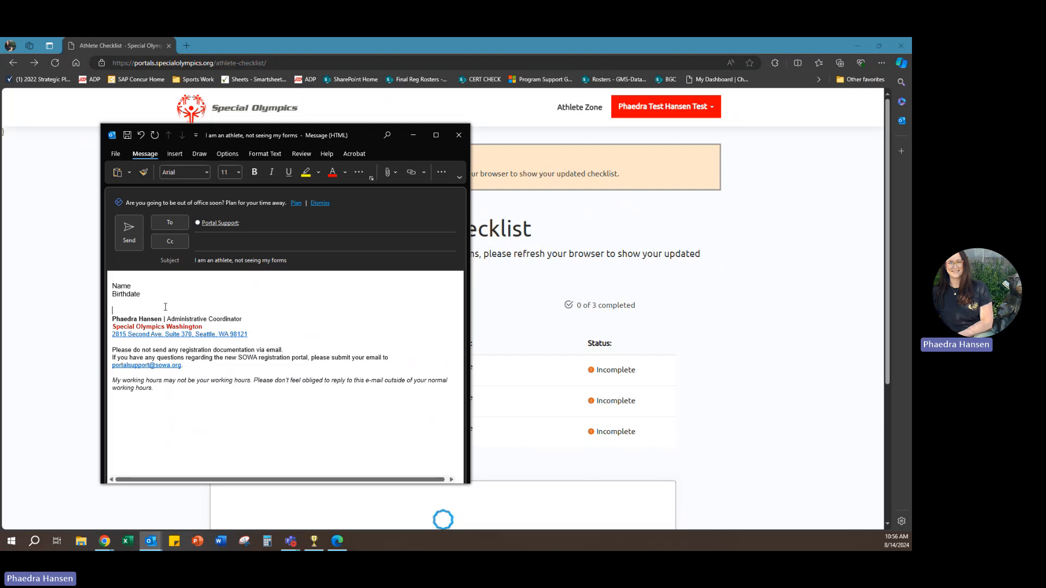
left_click_drag(274, 136, 0, 136)
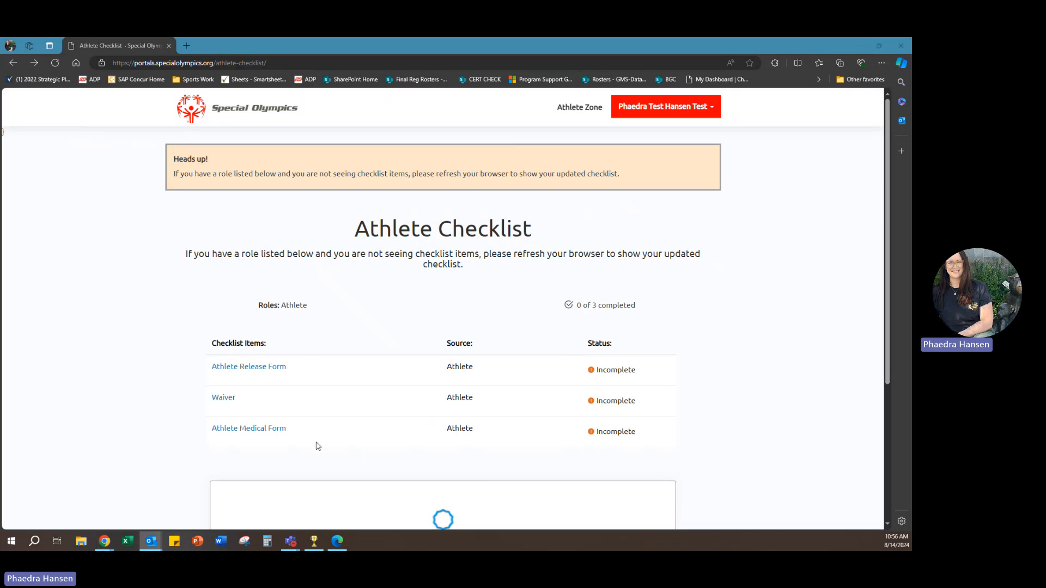
Open the Waiver's manual-signing form, read down to its signature fields, and return to the athlete checklist
left_click(226, 402)
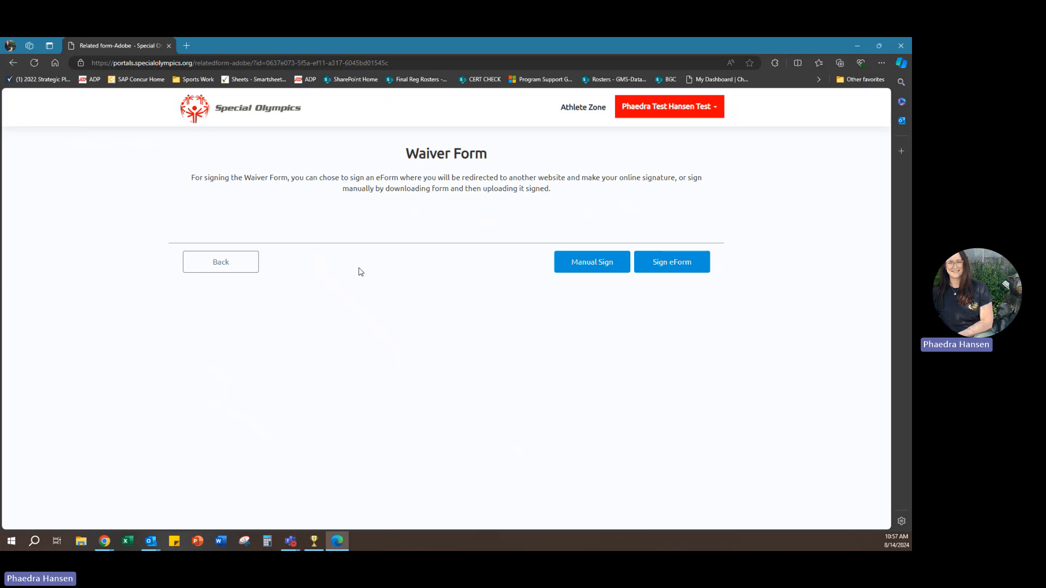
left_click(589, 267)
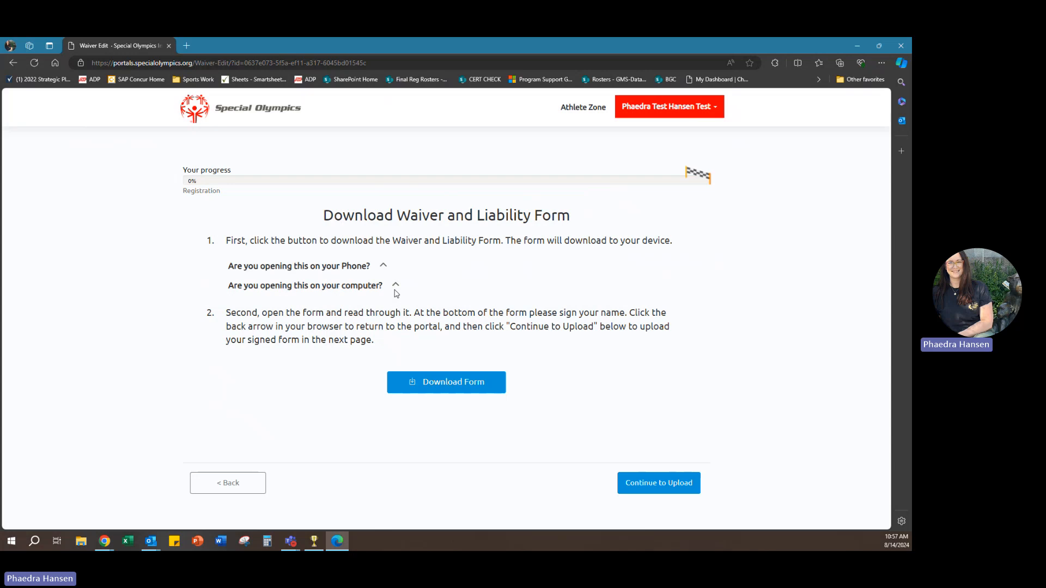
left_click(445, 391)
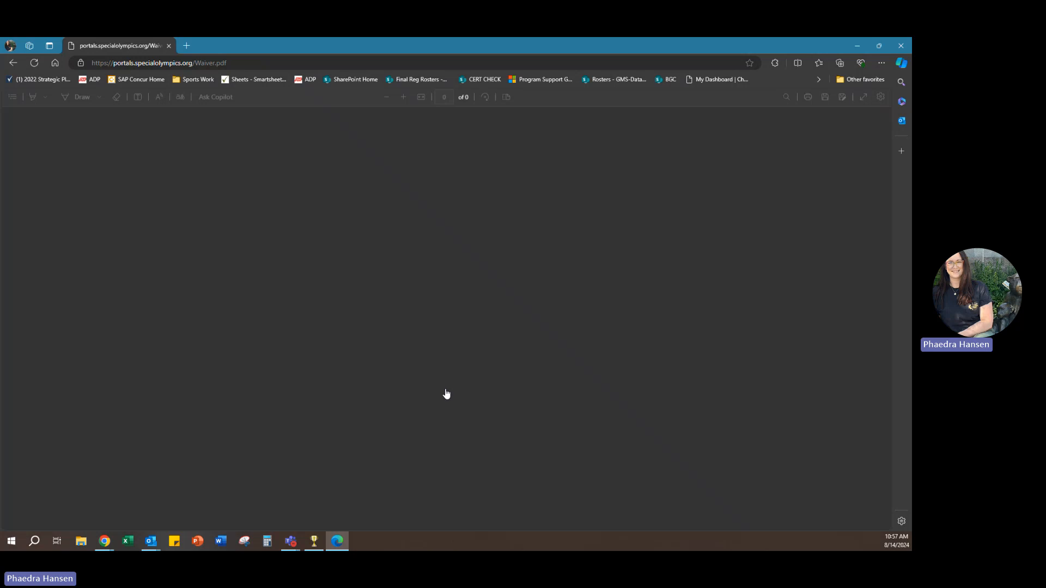
scroll(426, 325, "down", 2)
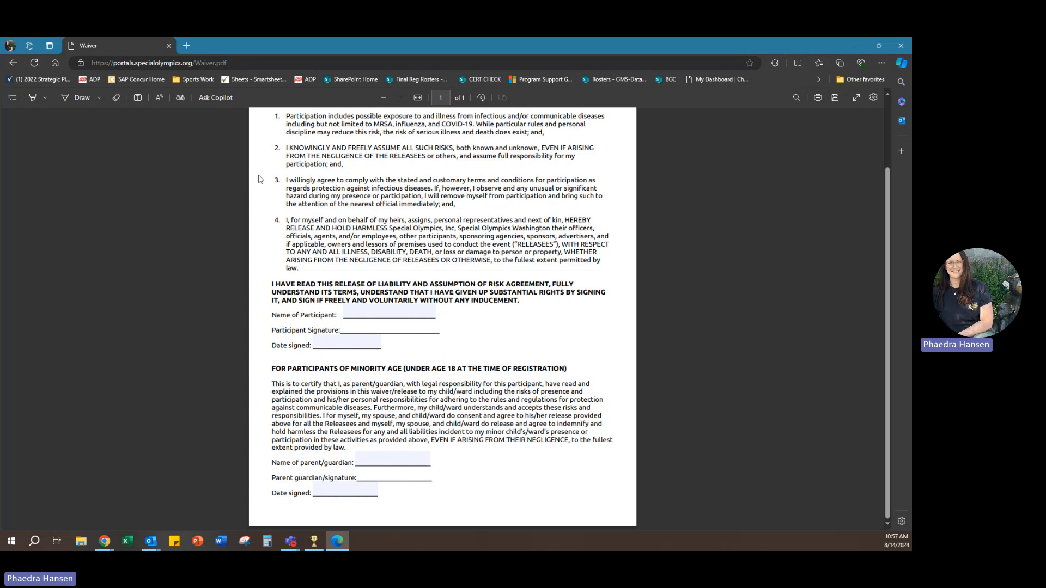
left_click(9, 64)
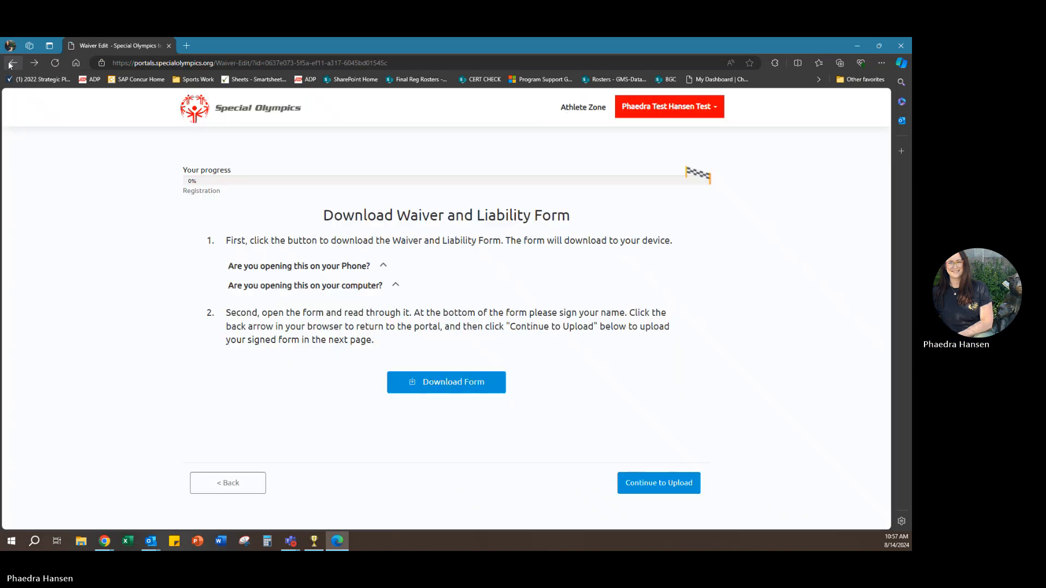
left_click(10, 64)
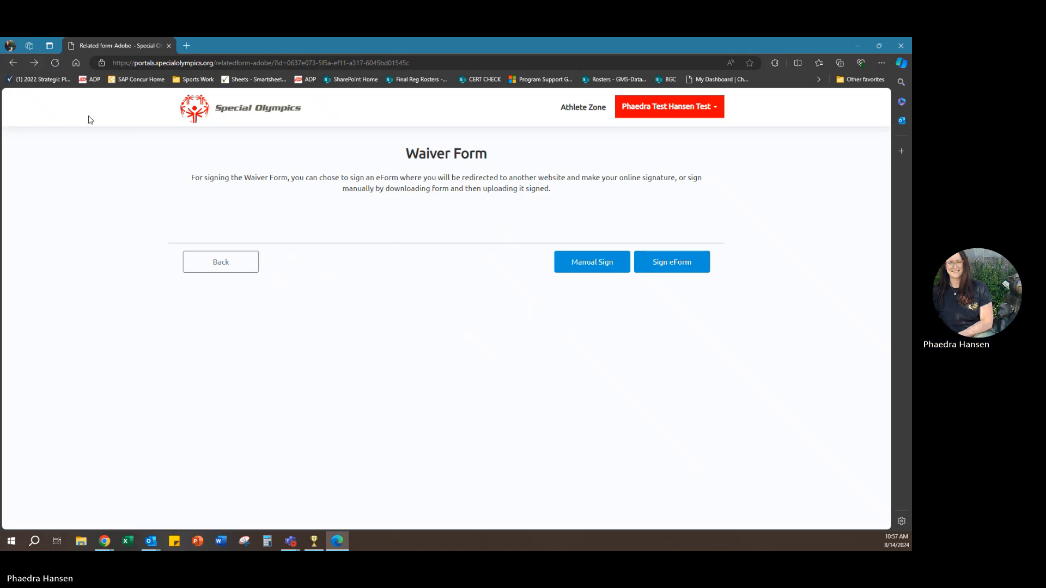
left_click(13, 63)
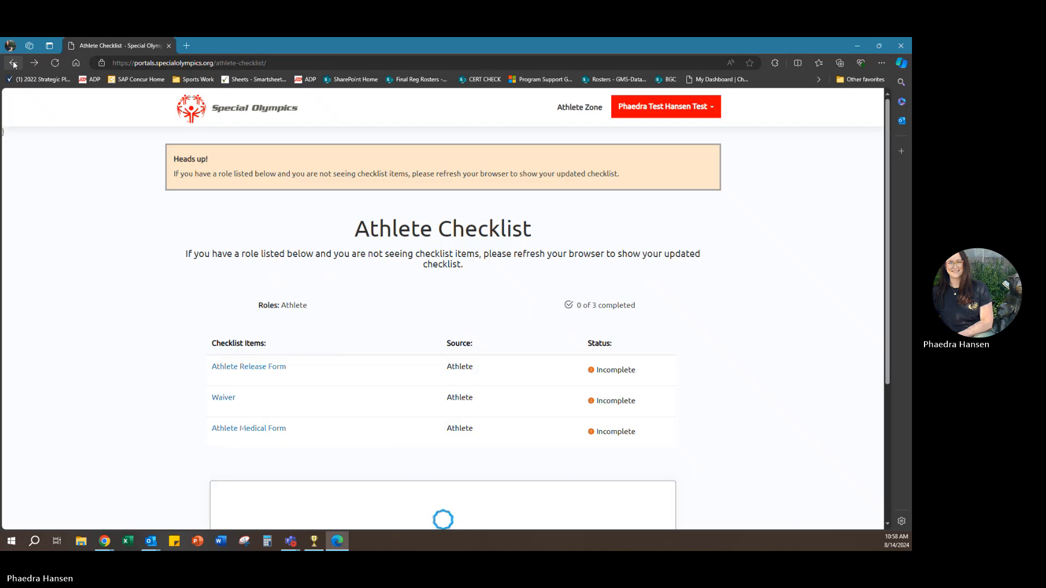
Open the Athlete Release Form for manual signing and examine its terms, emergency care options and signature section
left_click(266, 368)
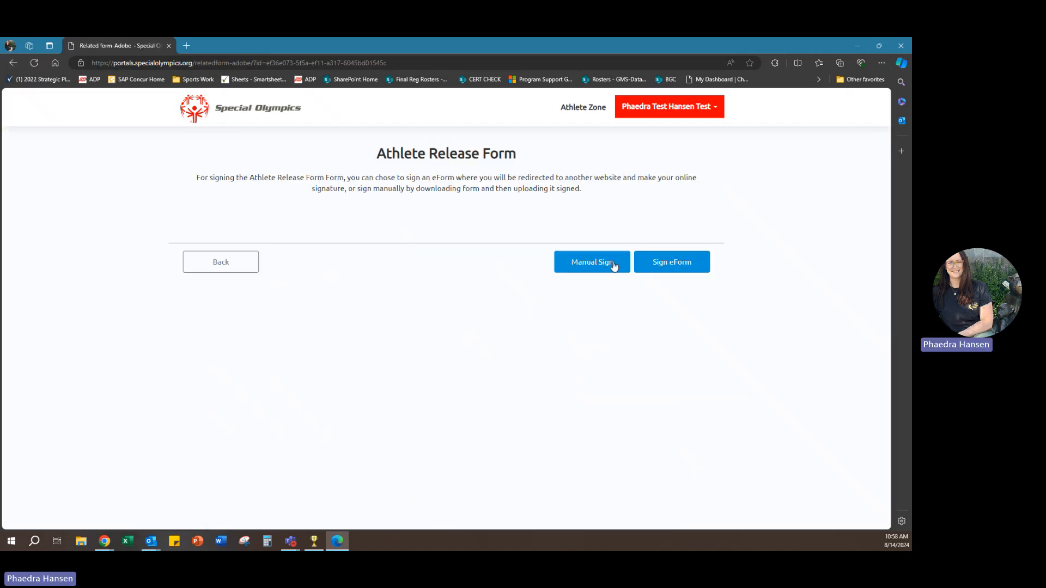
left_click(611, 264)
left_click(467, 386)
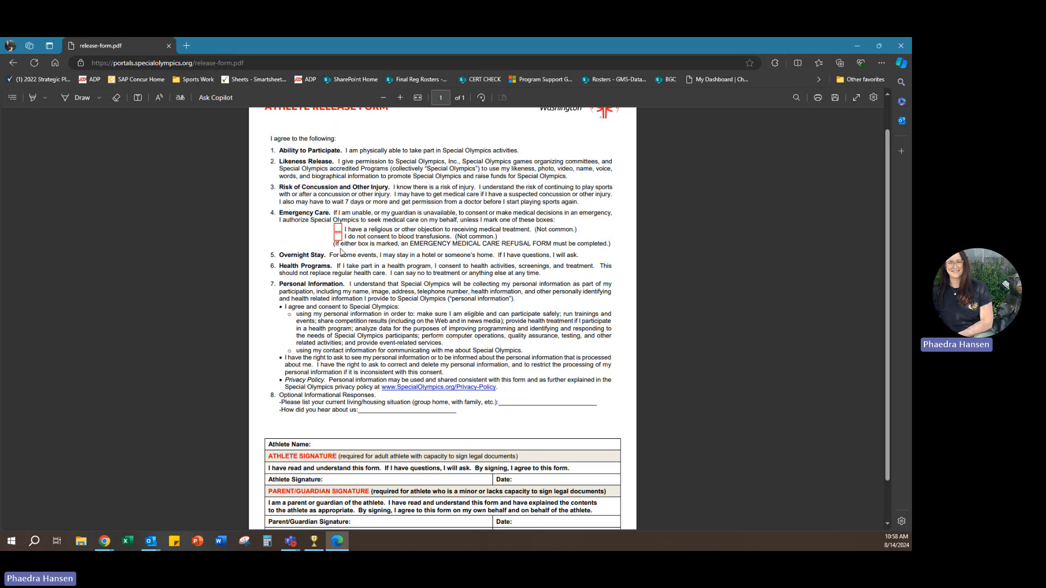
scroll(446, 400, "down", 1)
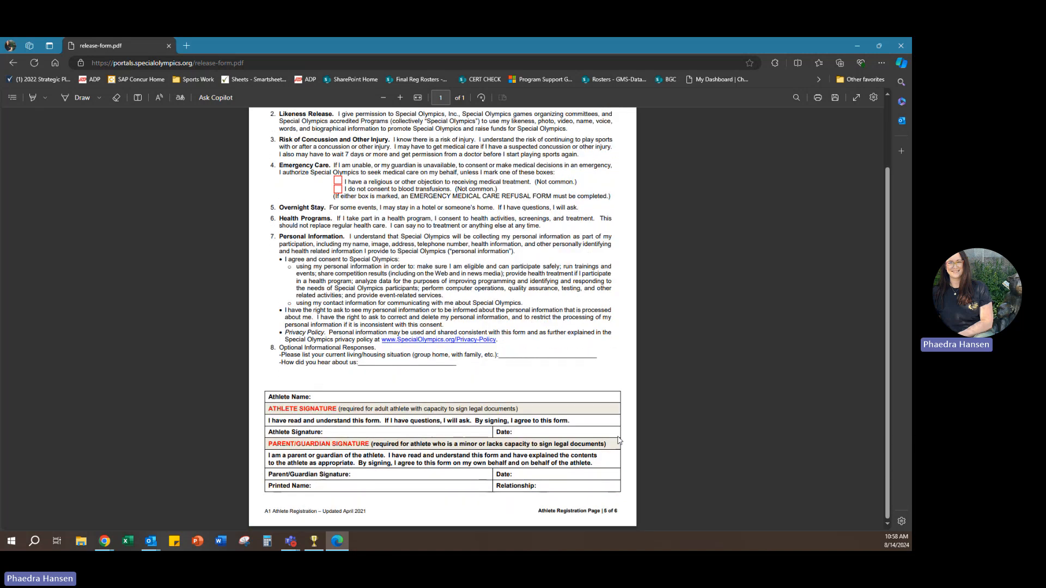
scroll(515, 394, "up", 2)
scroll(515, 394, "up", 2)
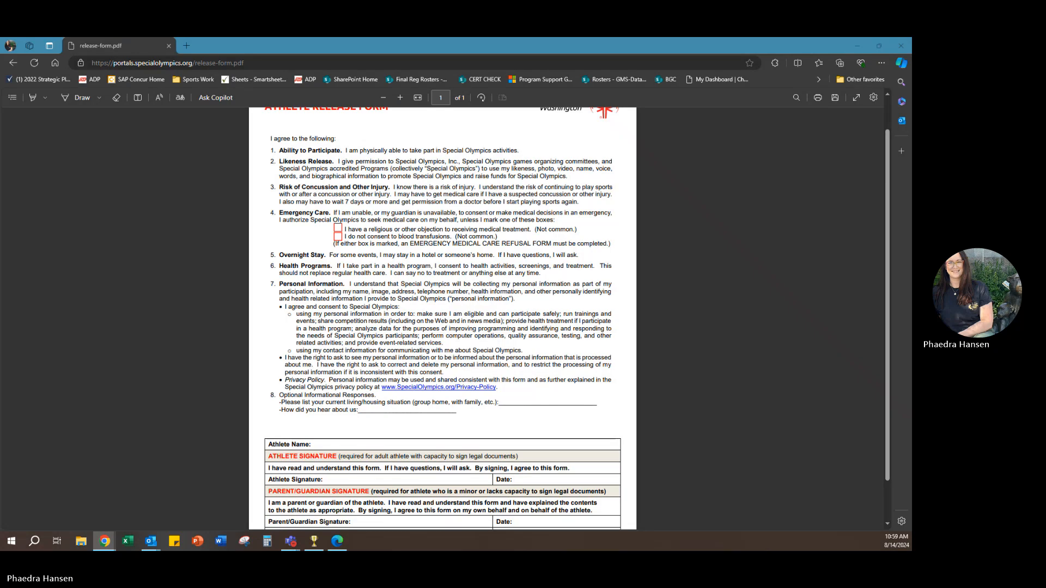
Bring the browser window with the Coach Code of Conduct Form into view for comparison, and move it away again
left_click_drag(0, 46, 395, 64)
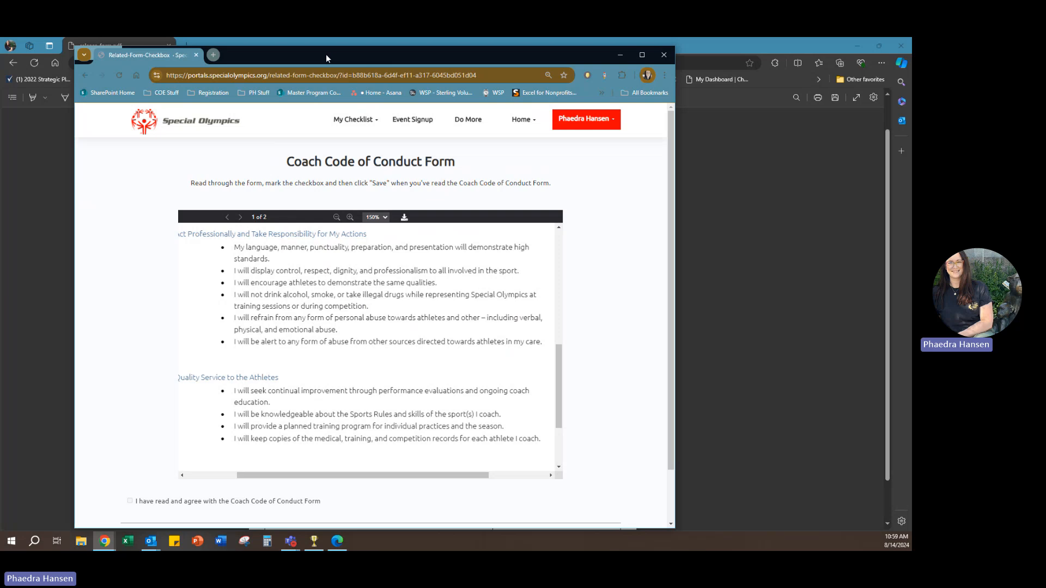
left_click_drag(326, 55, 1, 55)
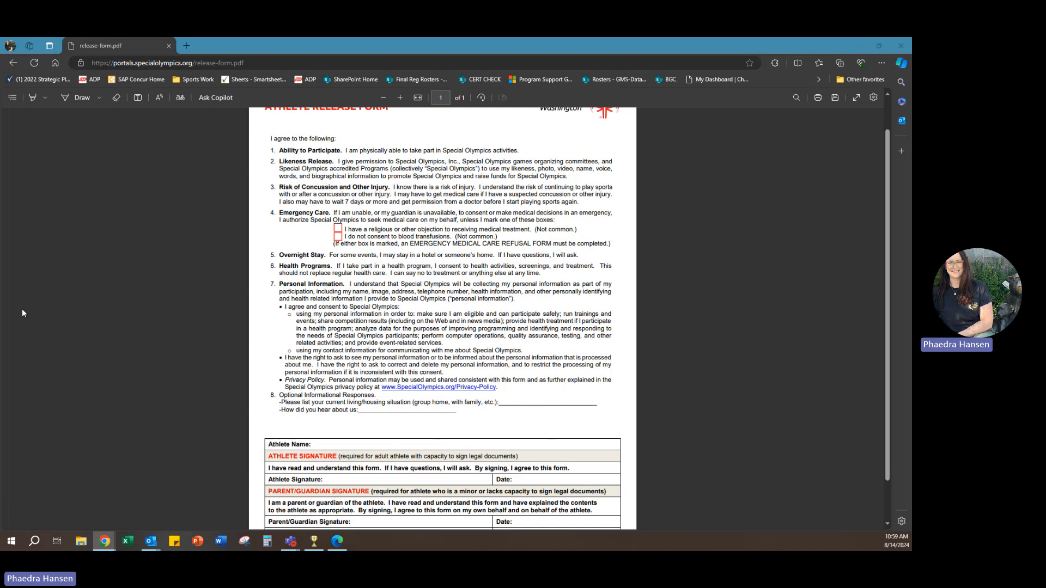
Return from the release form to the athlete checklist and start the Athlete Medical Form
left_click(13, 63)
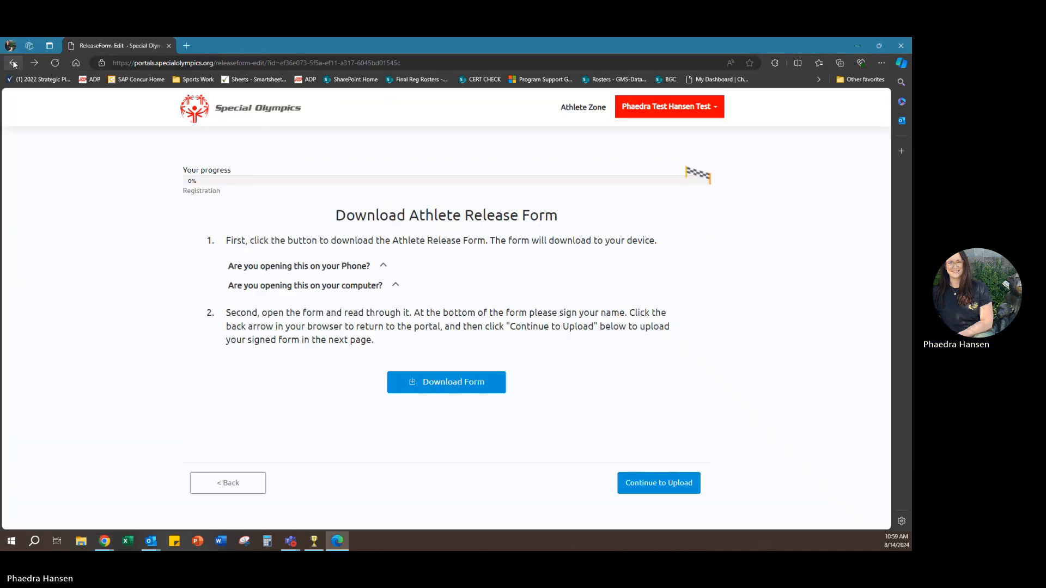
left_click(13, 63)
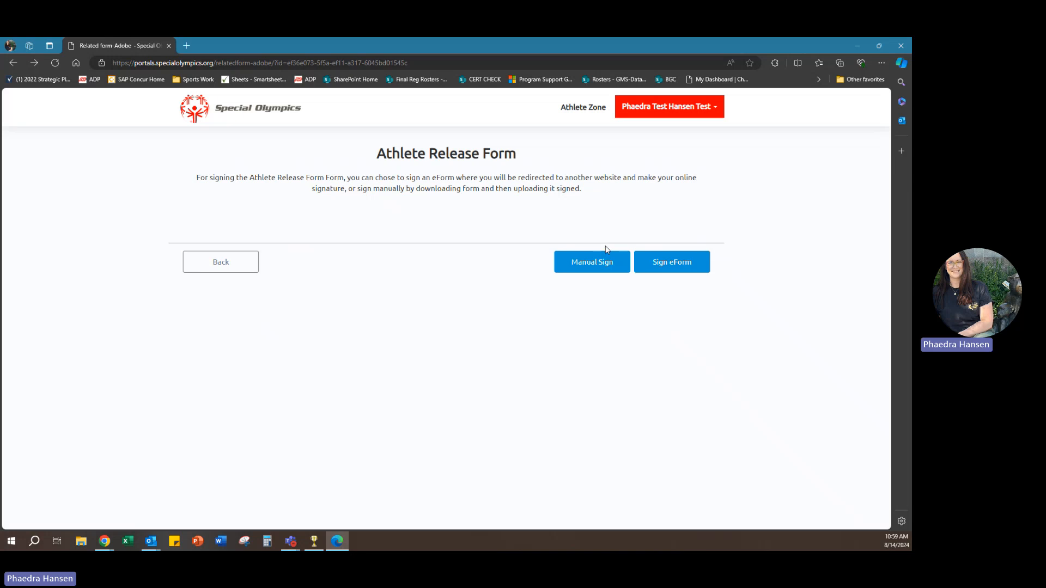
left_click(13, 63)
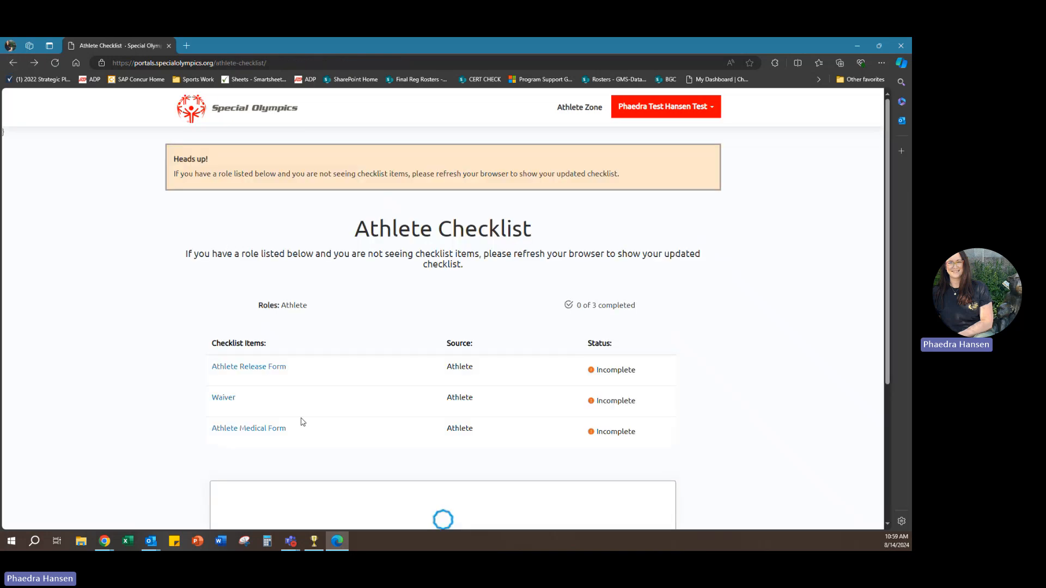
left_click(265, 430)
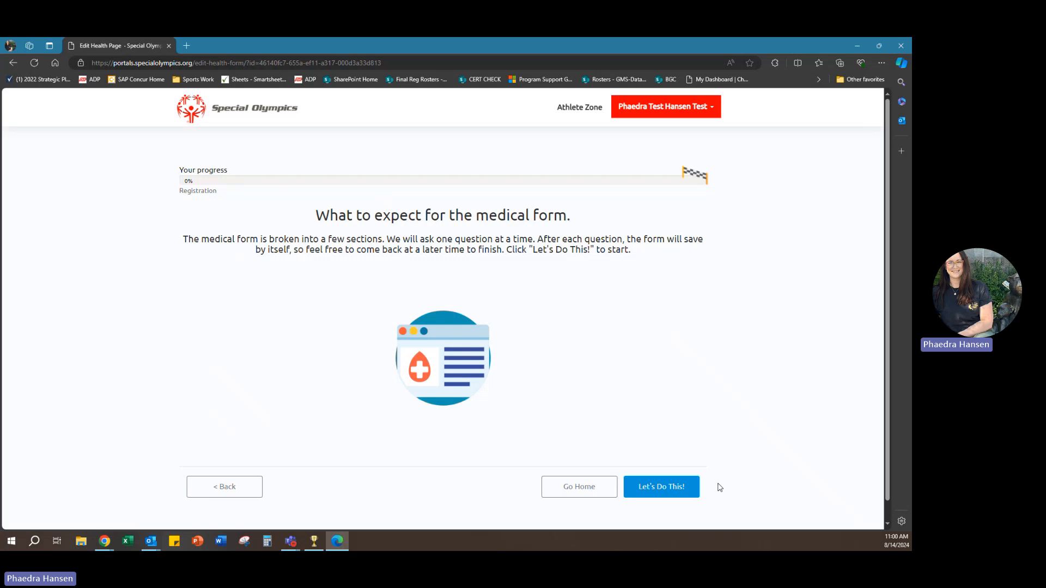
left_click(681, 490)
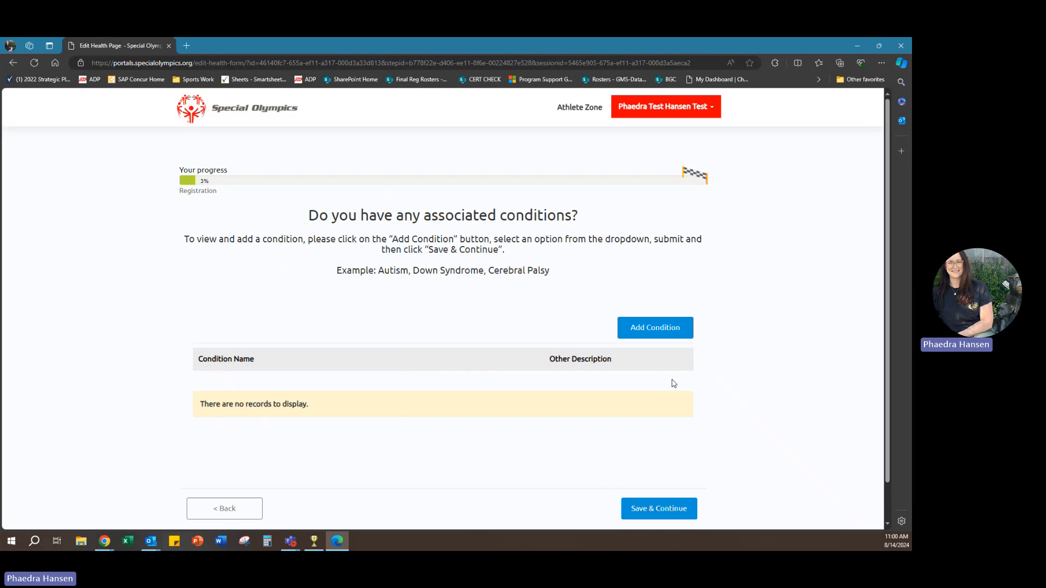
Add an associated condition of Other with the description "ADHD", submit it, and save to continue to the mobility devices question
left_click(674, 328)
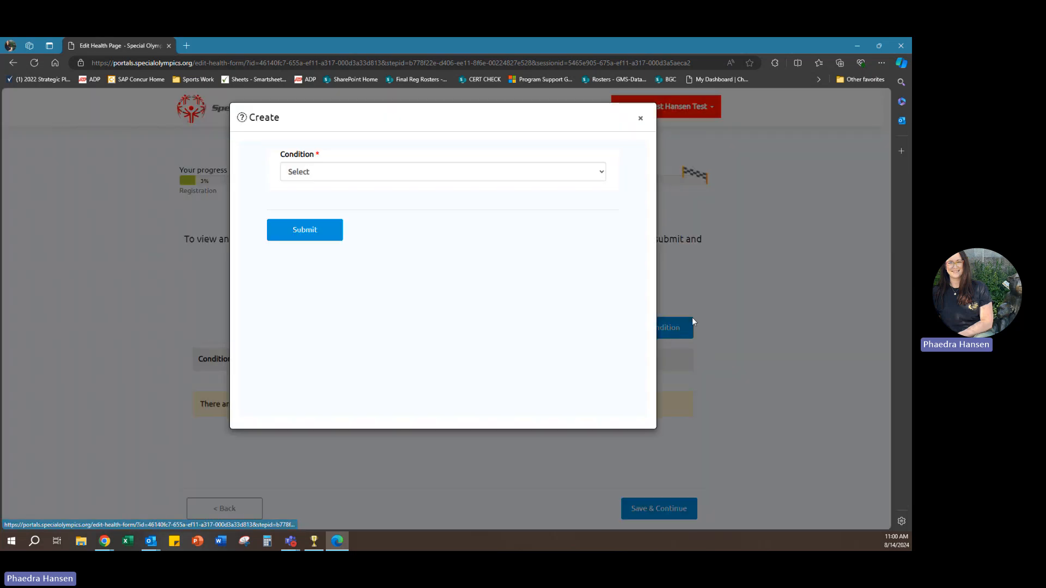
left_click(582, 174)
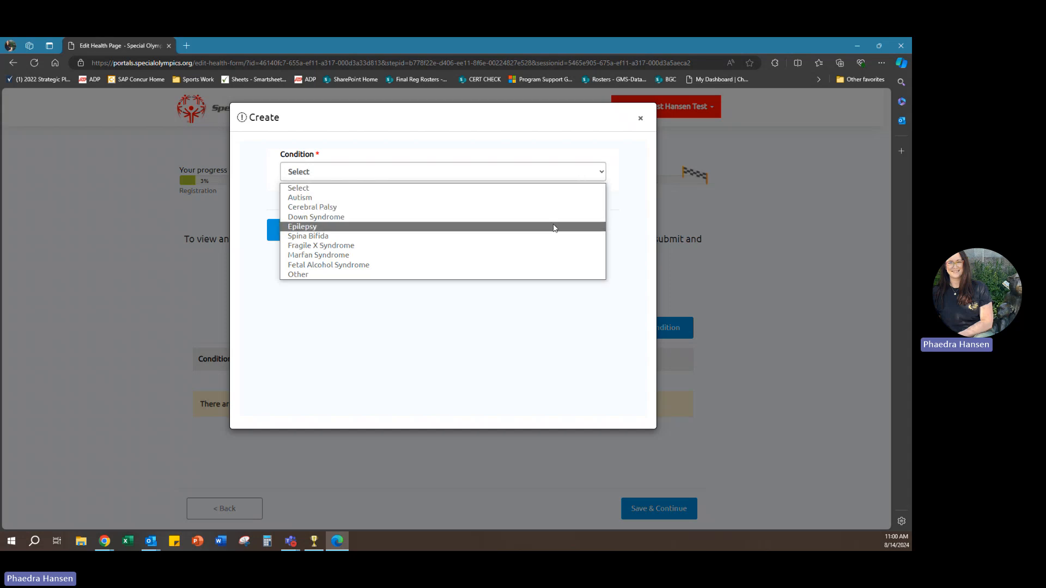
left_click(310, 275)
left_click(315, 213)
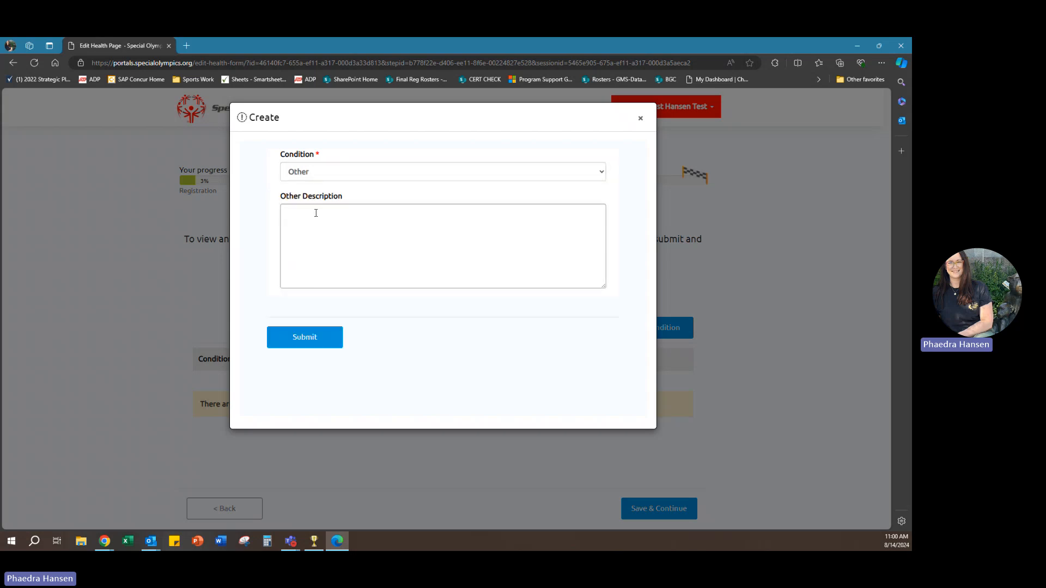
type("AD")
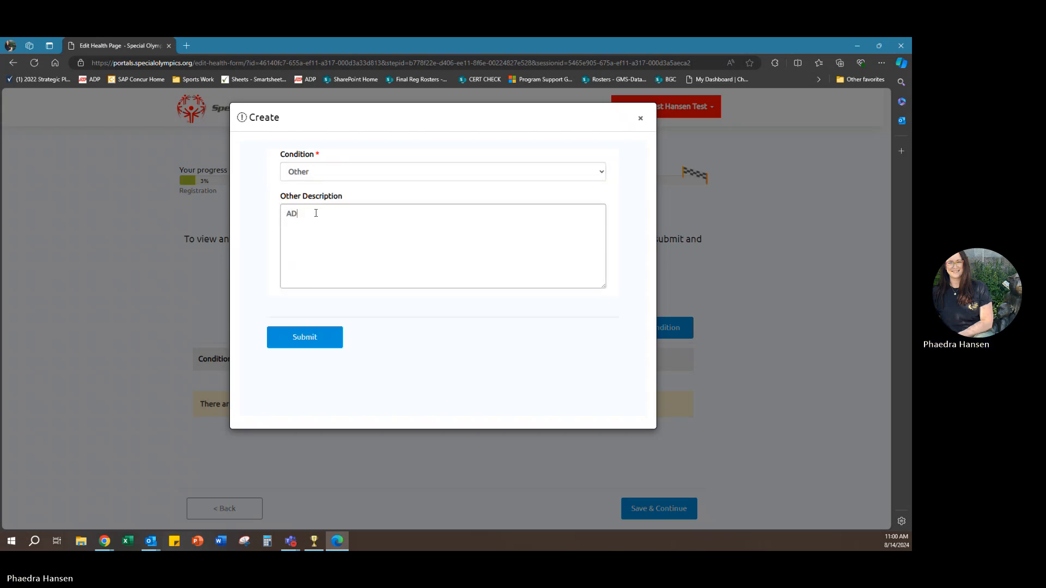
type("HD")
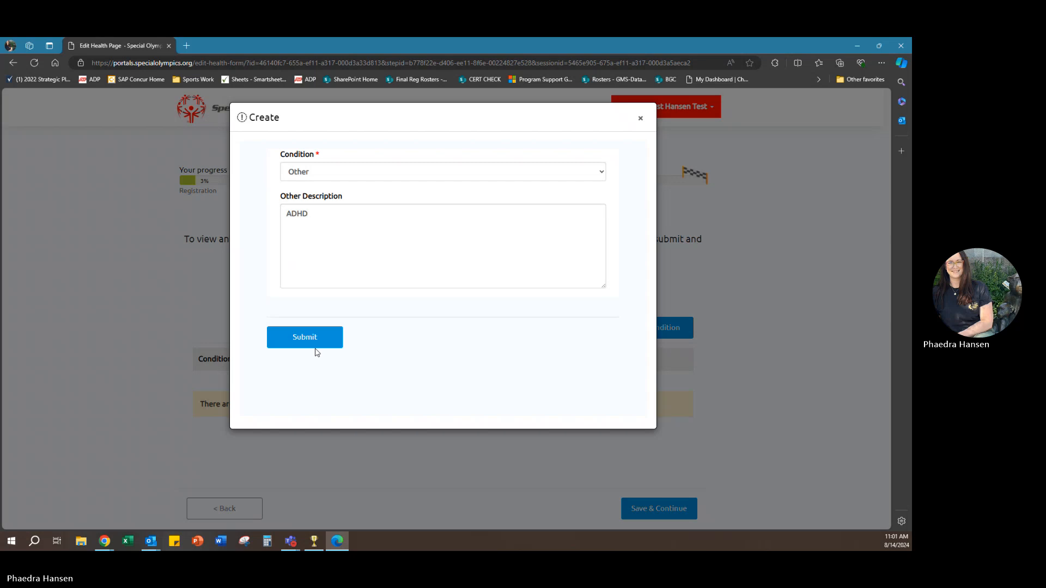
left_click(314, 346)
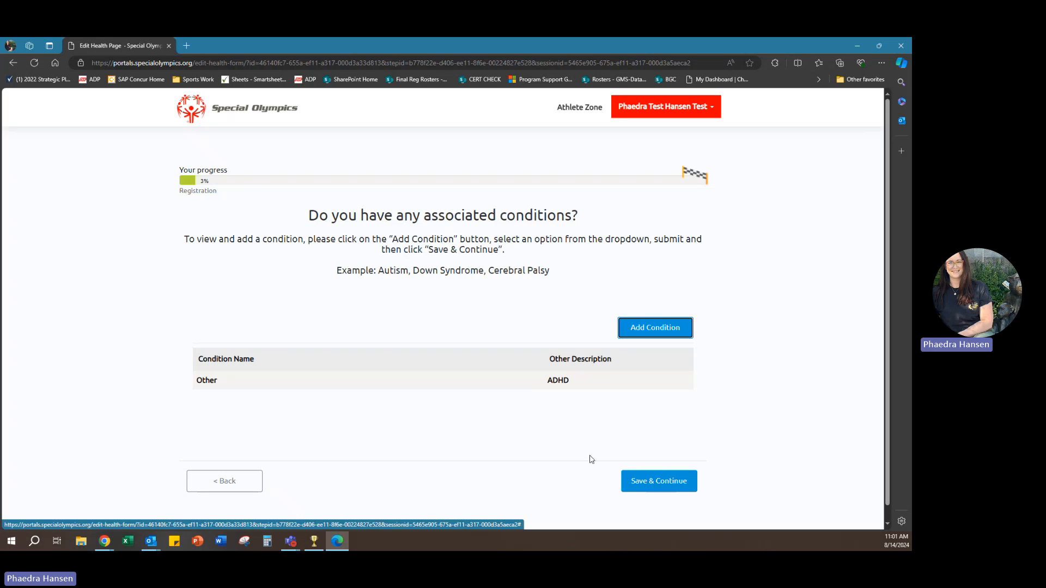
left_click(675, 487)
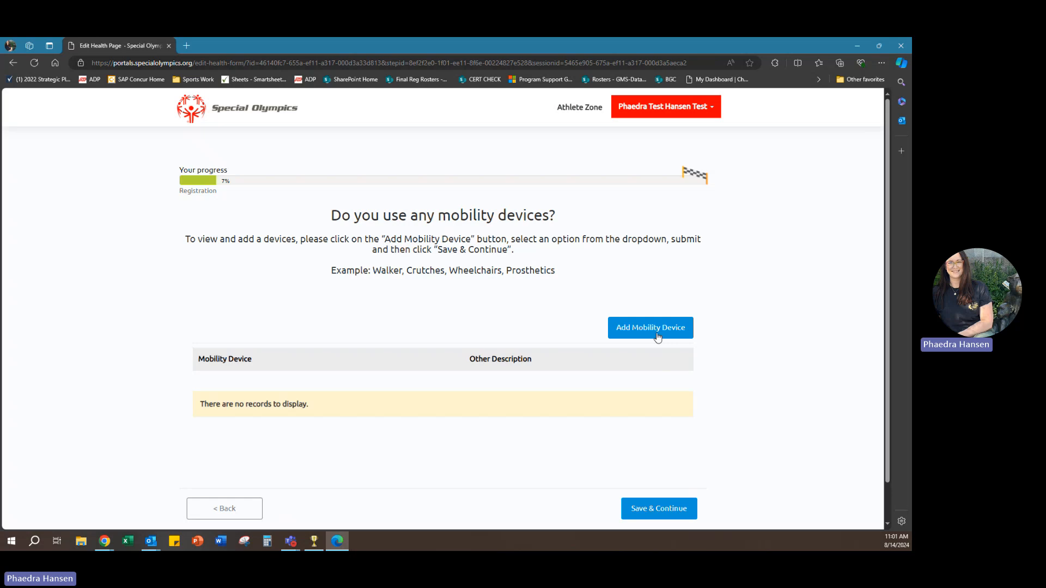
Add and submit a mobility device entry of Mobility - Other with the description "na"
left_click(658, 336)
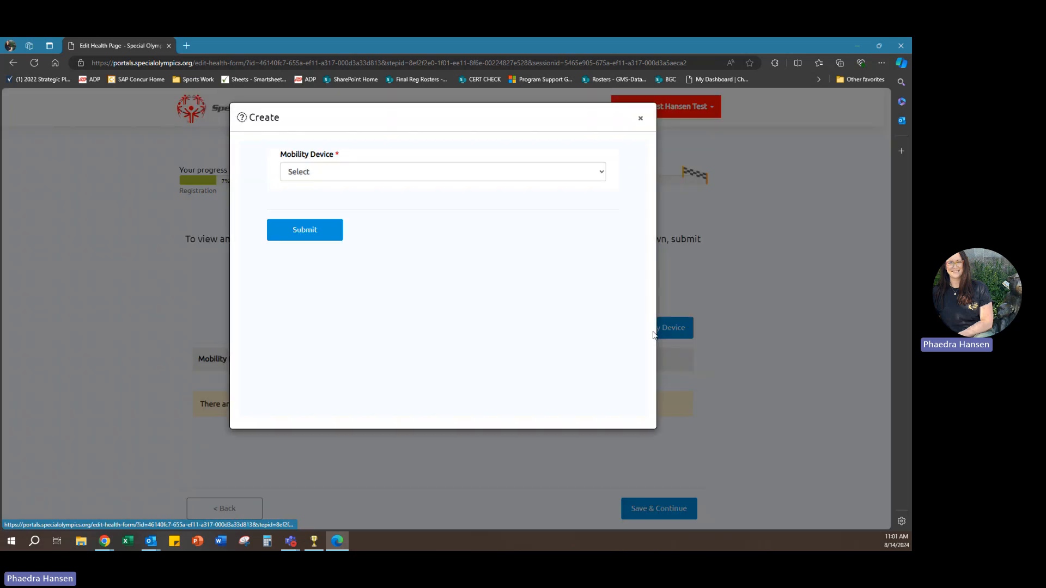
left_click(603, 173)
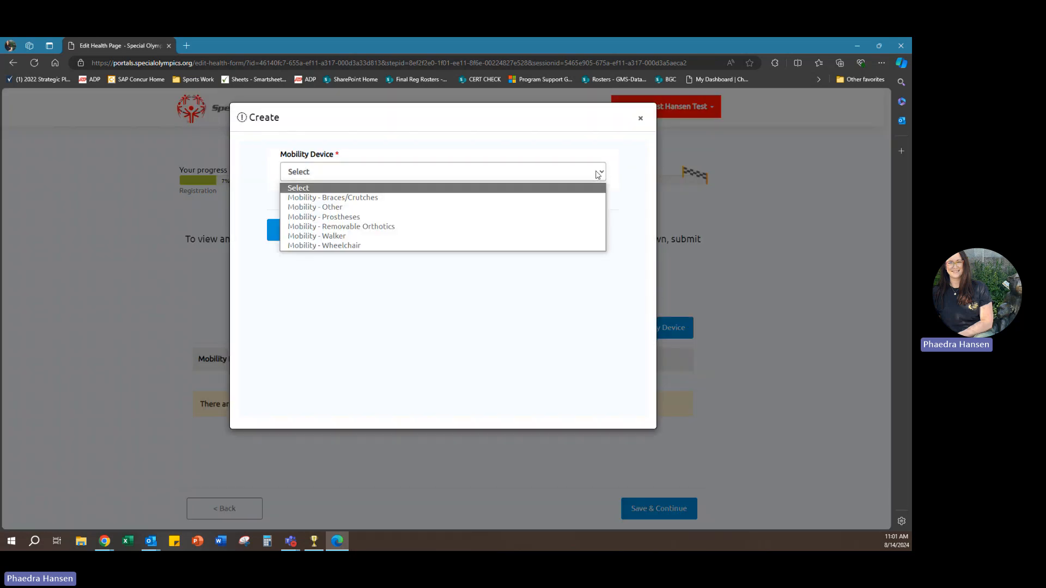
left_click(401, 213)
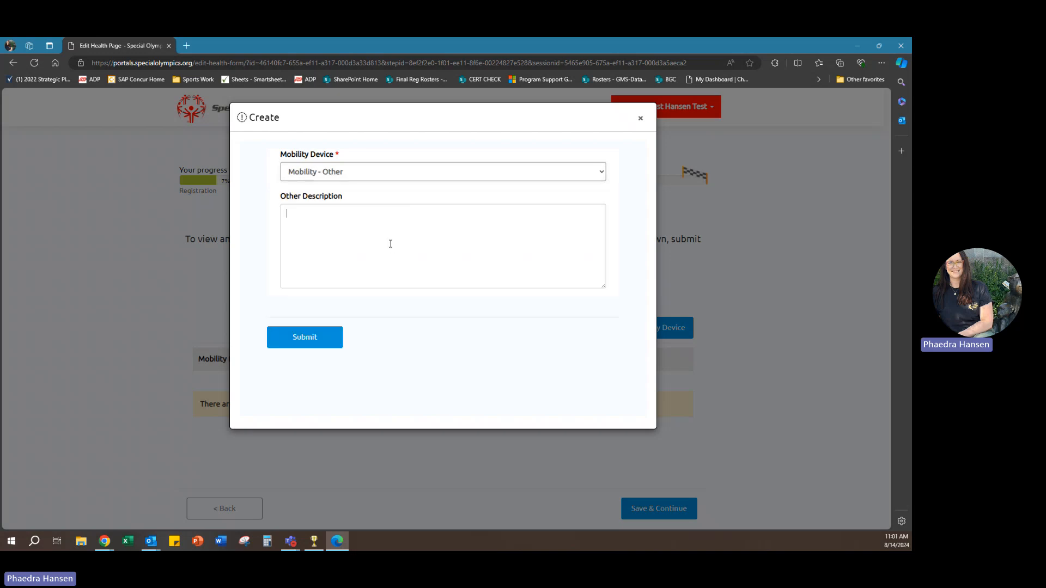
left_click(360, 270)
type("na")
left_click(326, 333)
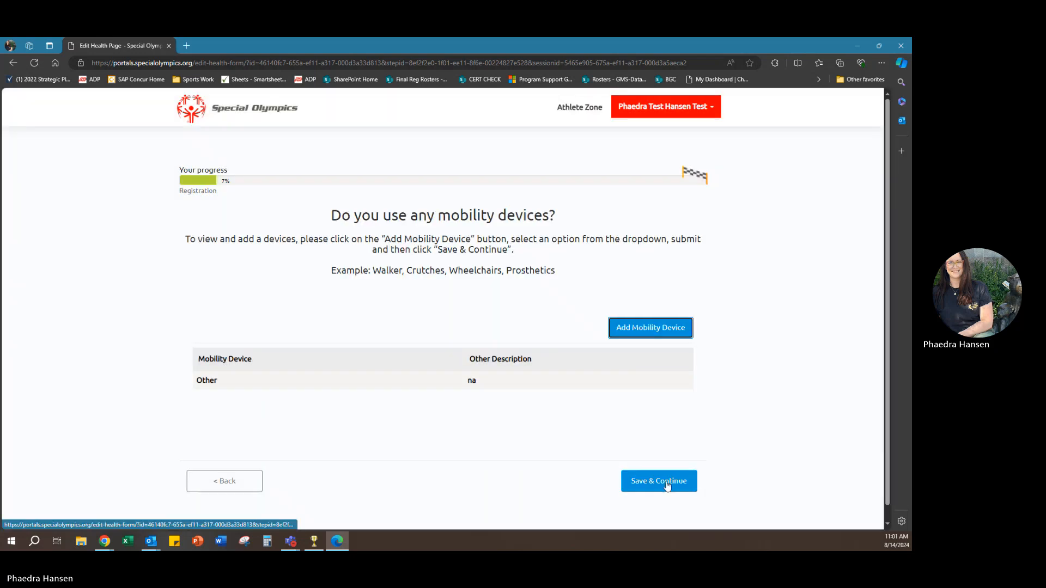
Save the mobility devices answer, then add and submit a lifestyle aid of Glasses, contact lenses, protective eyewear, and save to continue
left_click(667, 486)
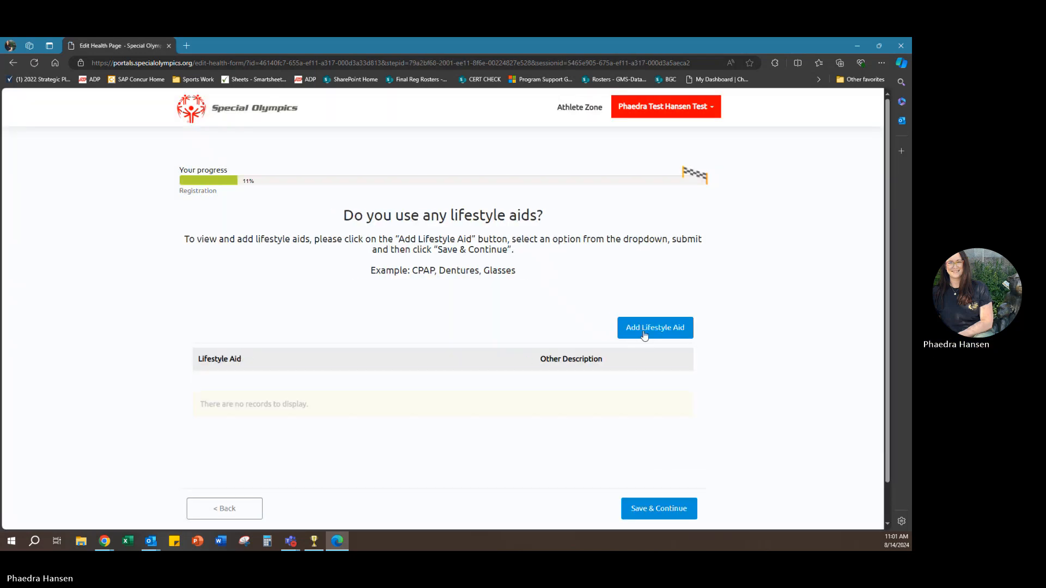
left_click(643, 330)
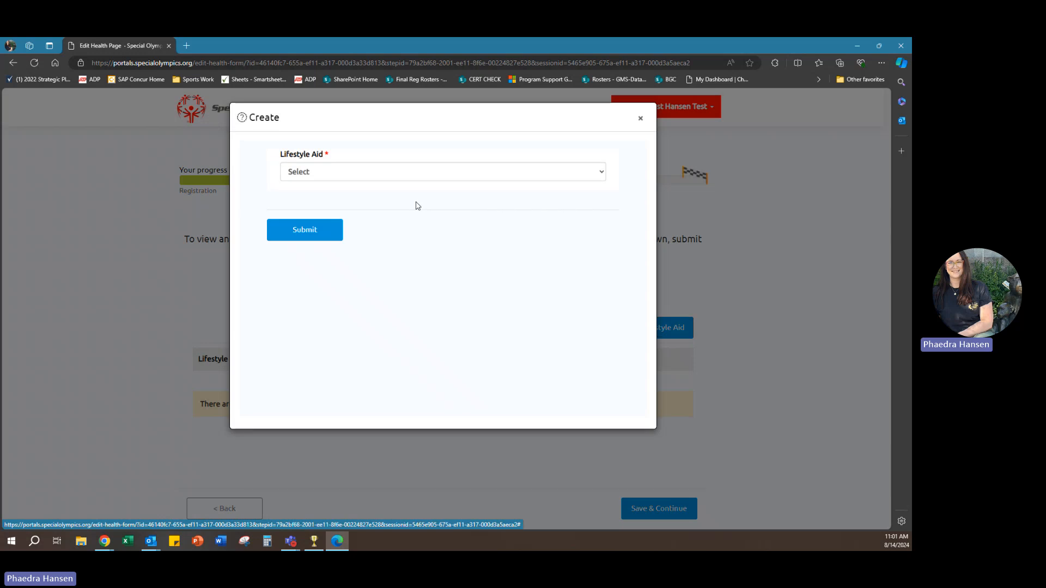
left_click(640, 118)
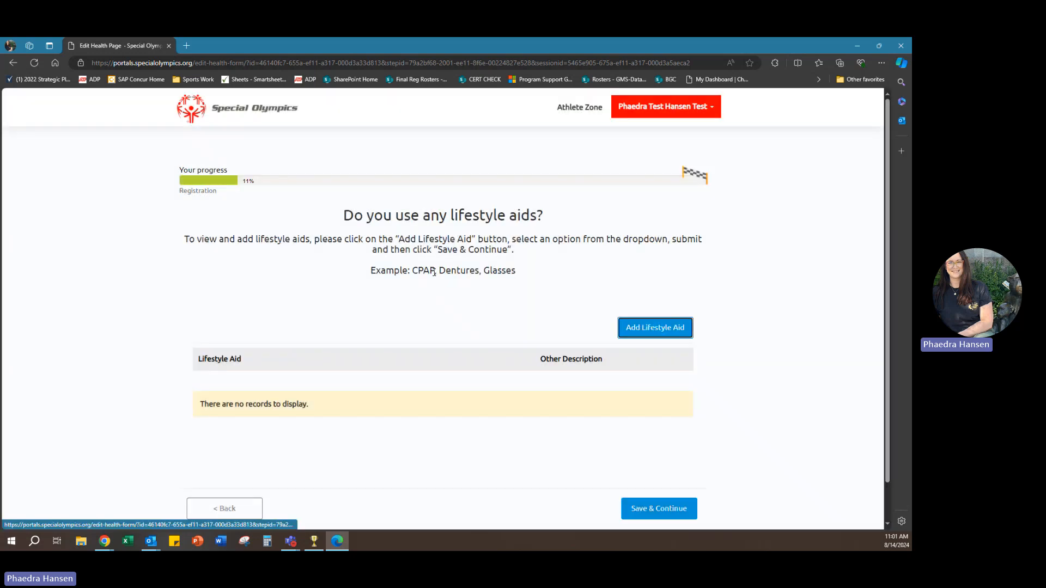
left_click(657, 327)
left_click(425, 173)
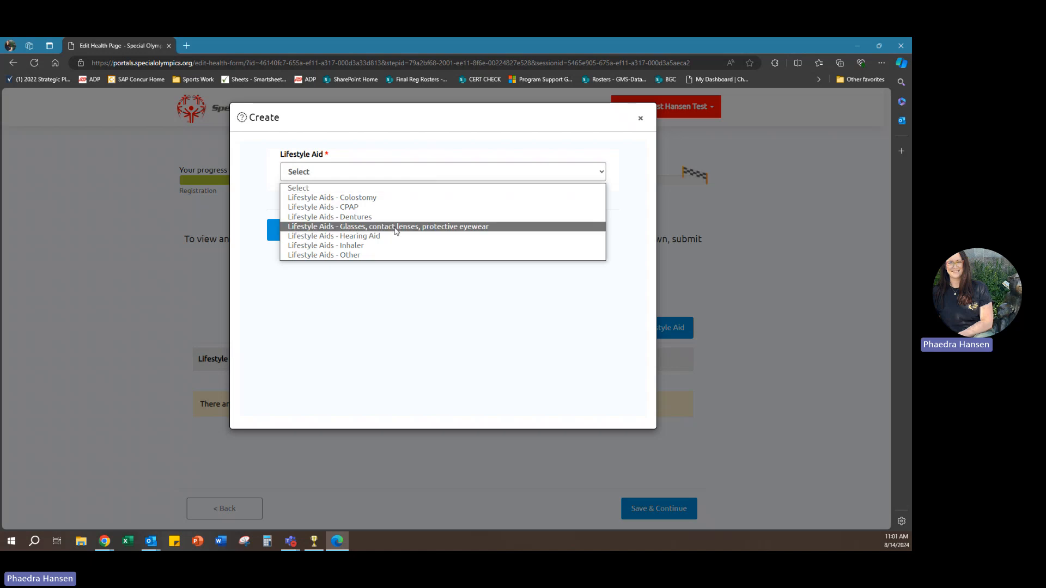
left_click(381, 253)
left_click(377, 211)
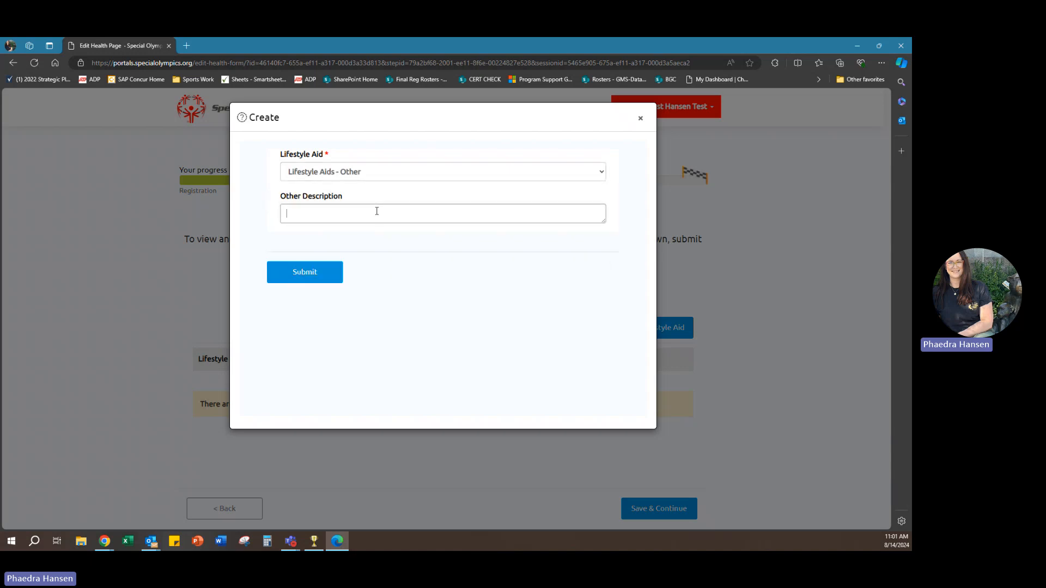
left_click(397, 173)
left_click(453, 227)
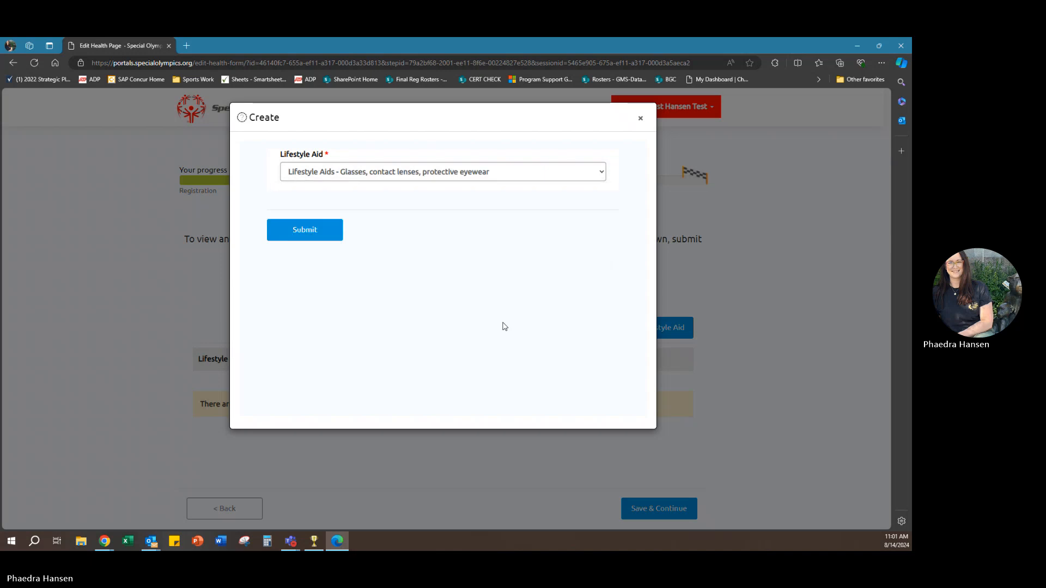
left_click(307, 229)
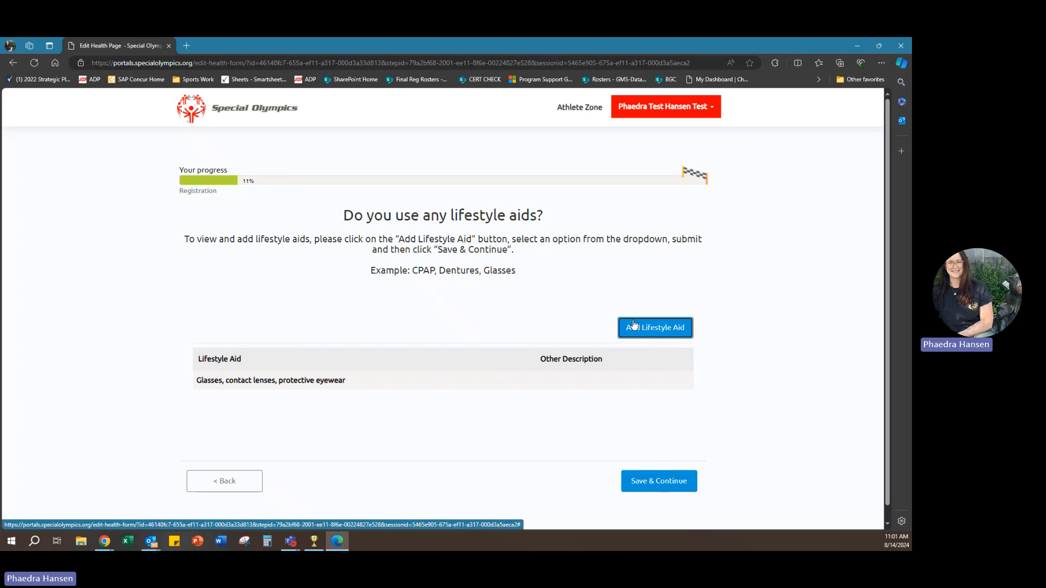
left_click(667, 487)
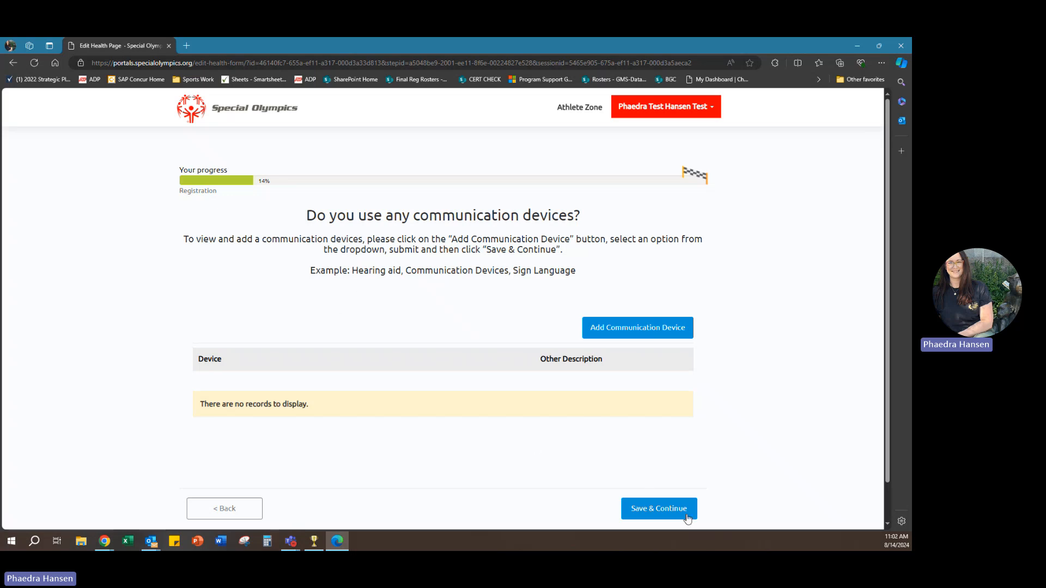
Add and submit a communication device of Communication - Other with the description "na", and save to continue
left_click(656, 332)
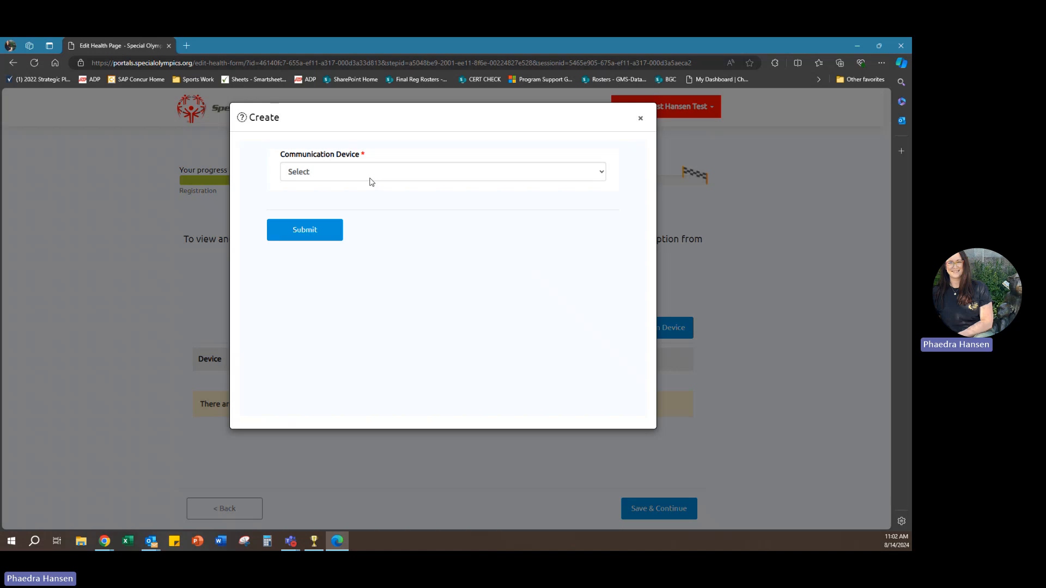
left_click(373, 175)
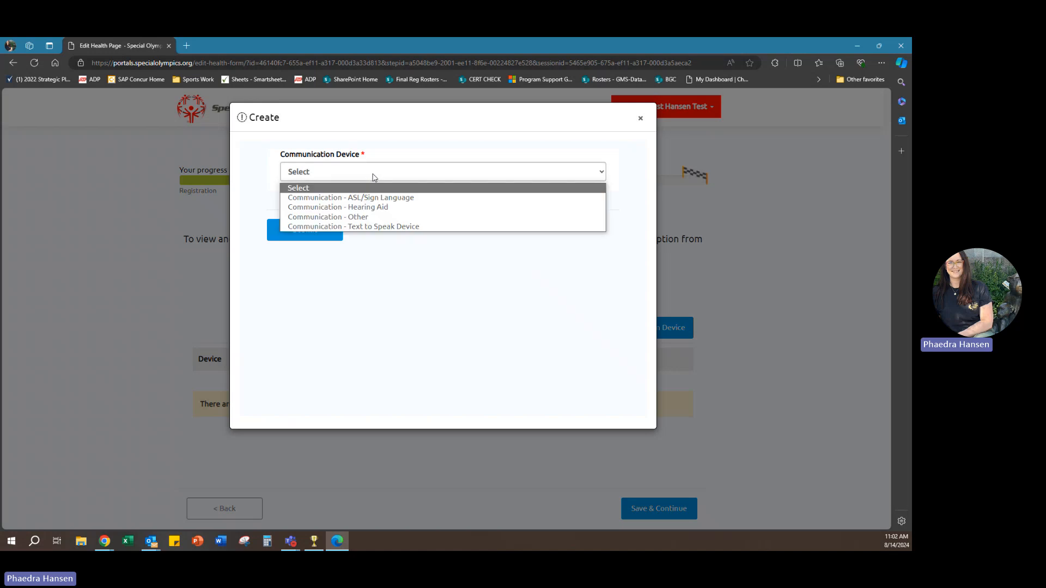
left_click(432, 217)
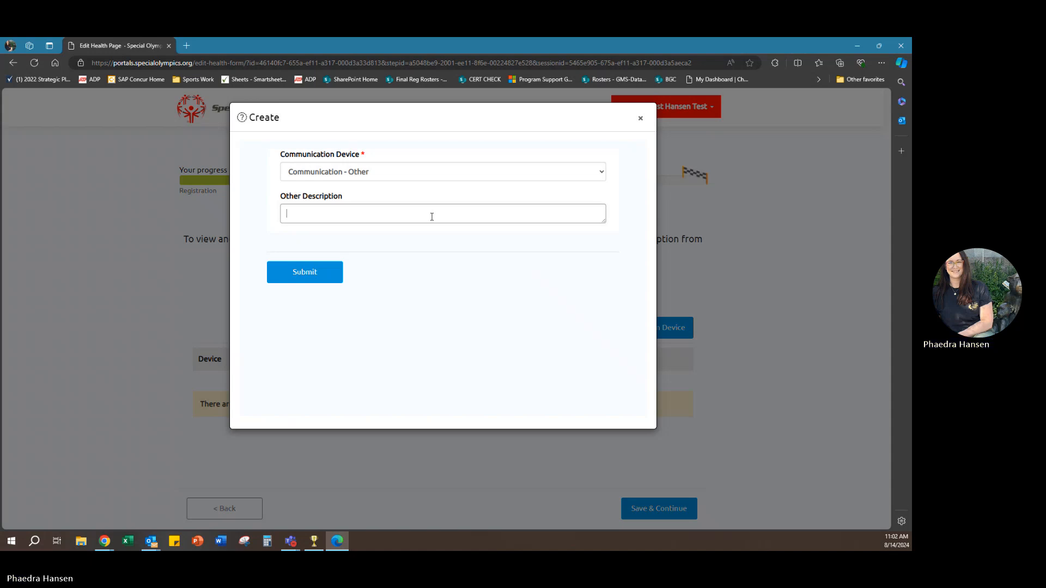
type("na")
left_click(334, 270)
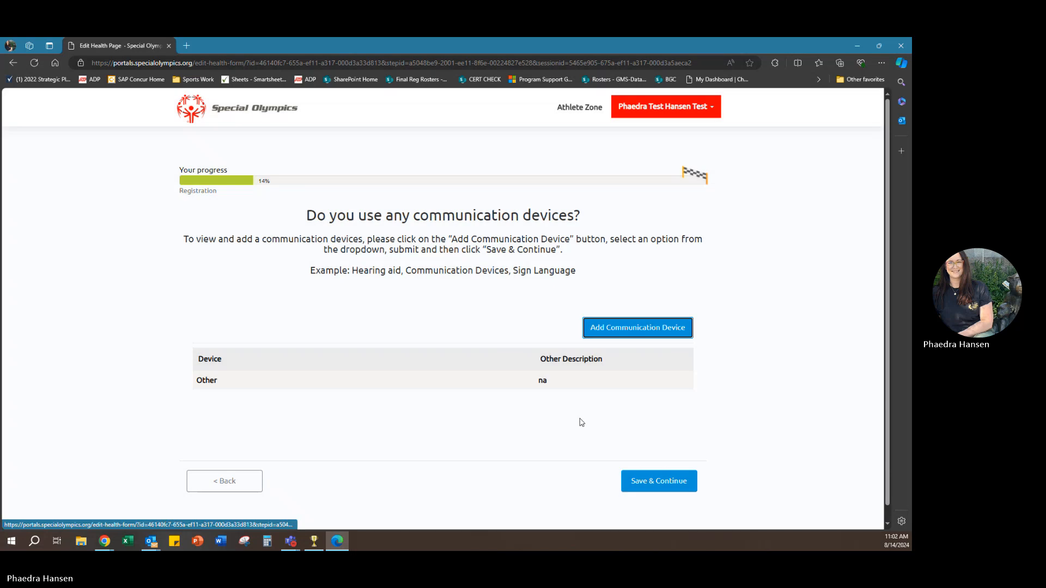
left_click(652, 488)
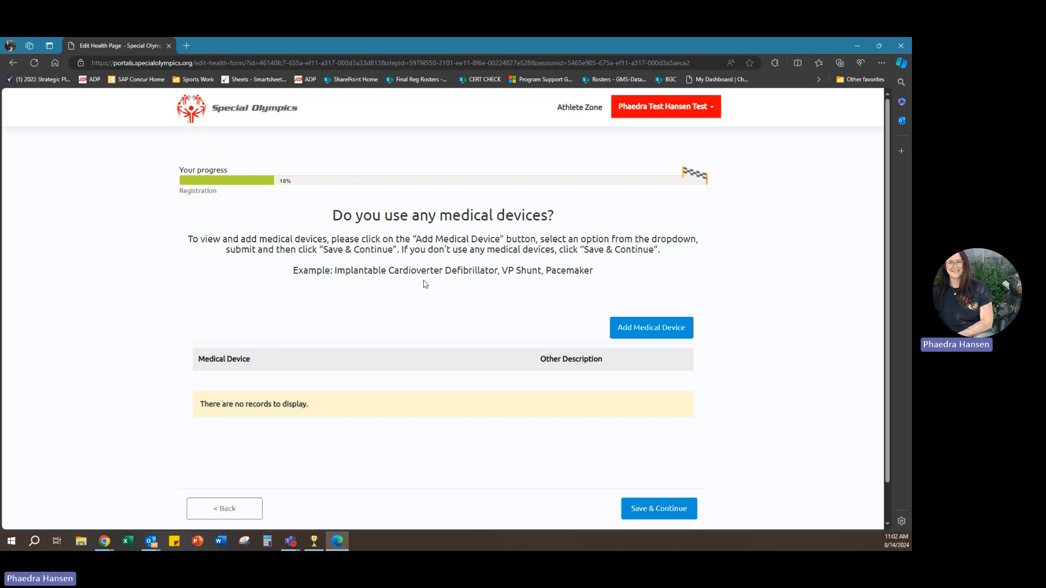
Add and submit a medical device of Medical Devices - Other without a description, and save to continue
left_click(662, 329)
left_click(596, 172)
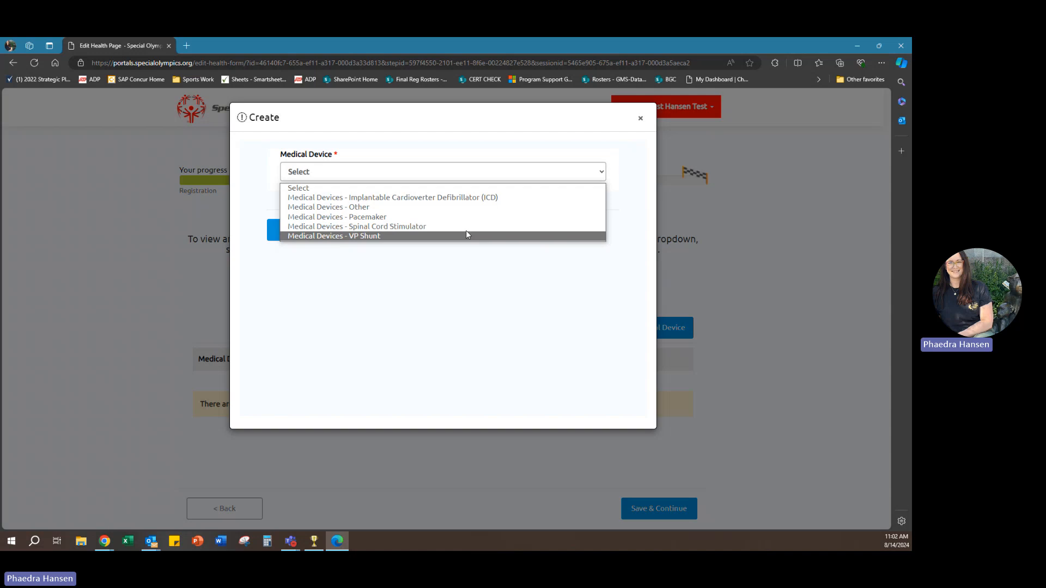
left_click(462, 207)
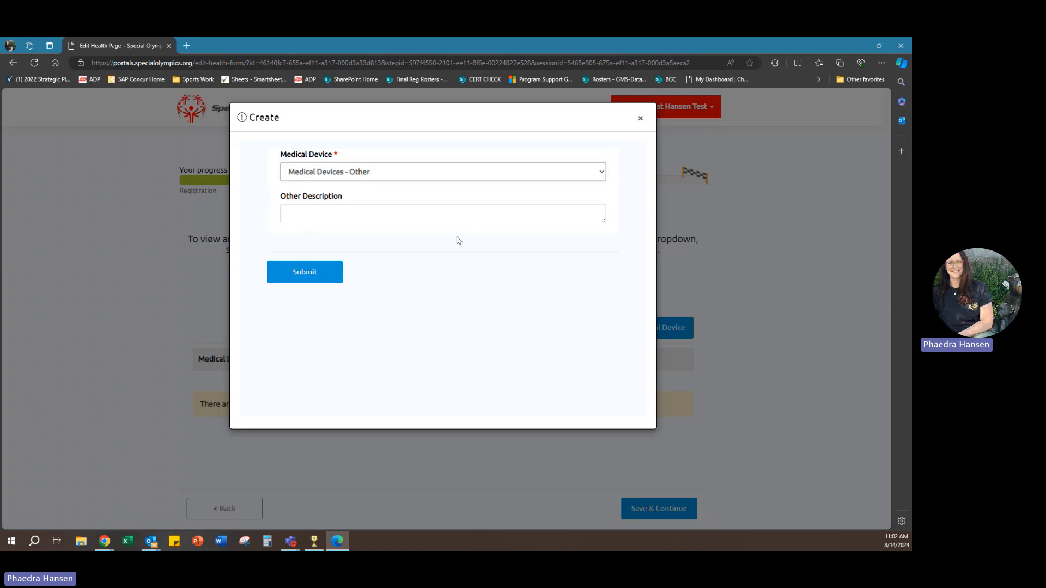
left_click(323, 280)
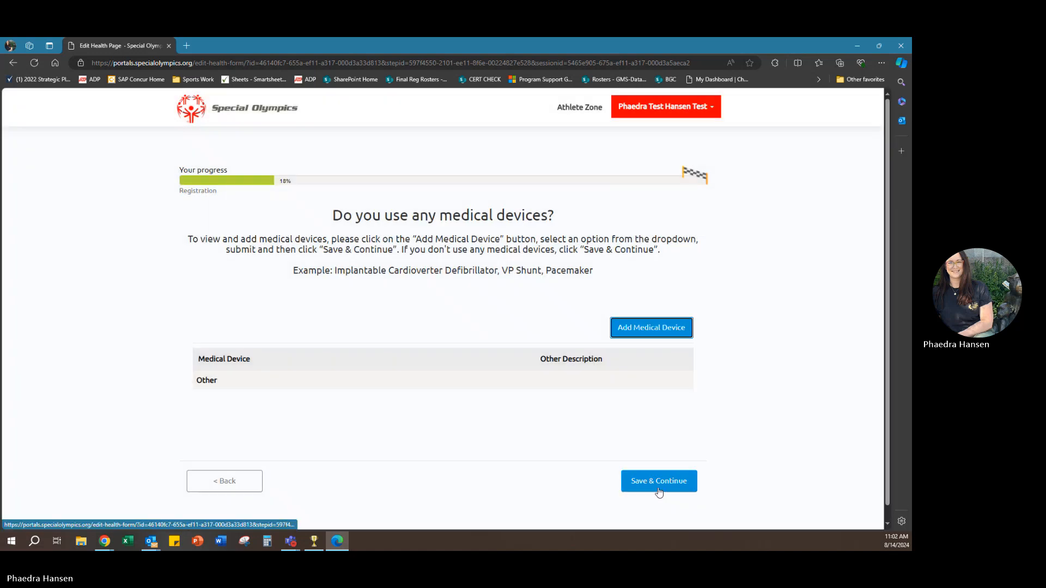
left_click(658, 485)
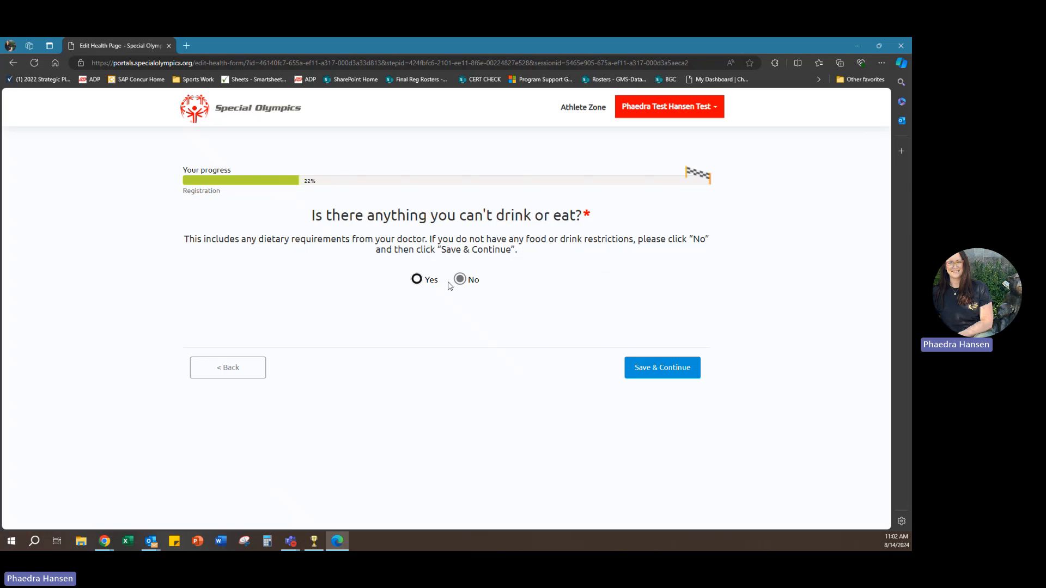
Answer Yes to the food and drink restrictions question, list "eggs, dairy", and save to continue
left_click(475, 281)
left_click(430, 279)
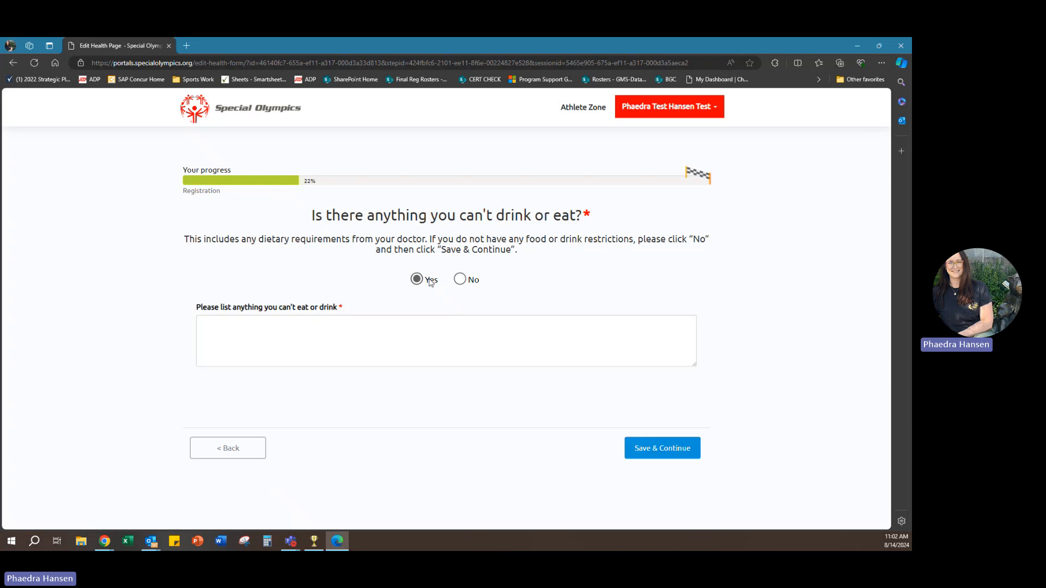
left_click(378, 336)
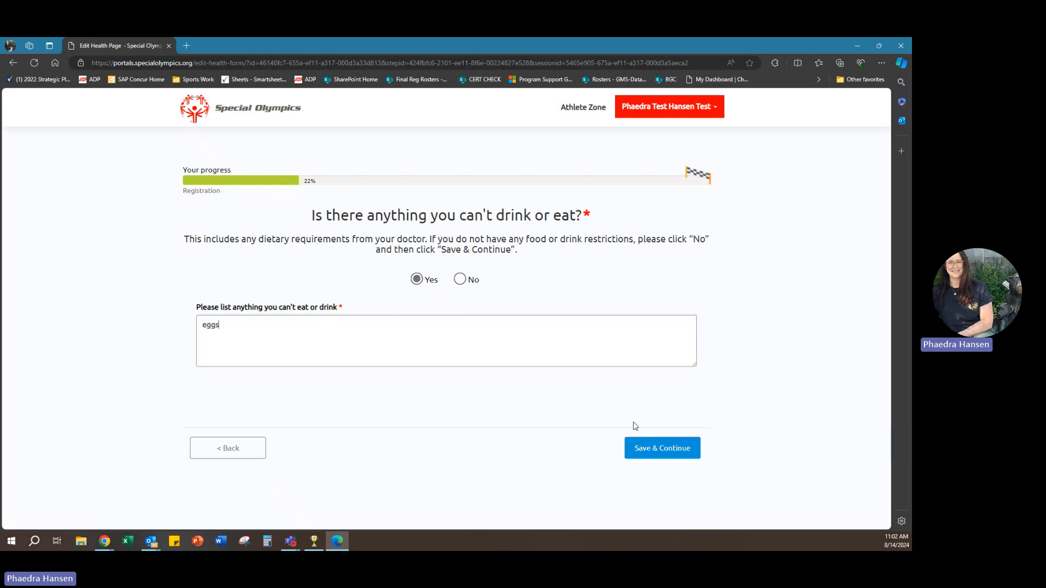
type("eggs, dairy")
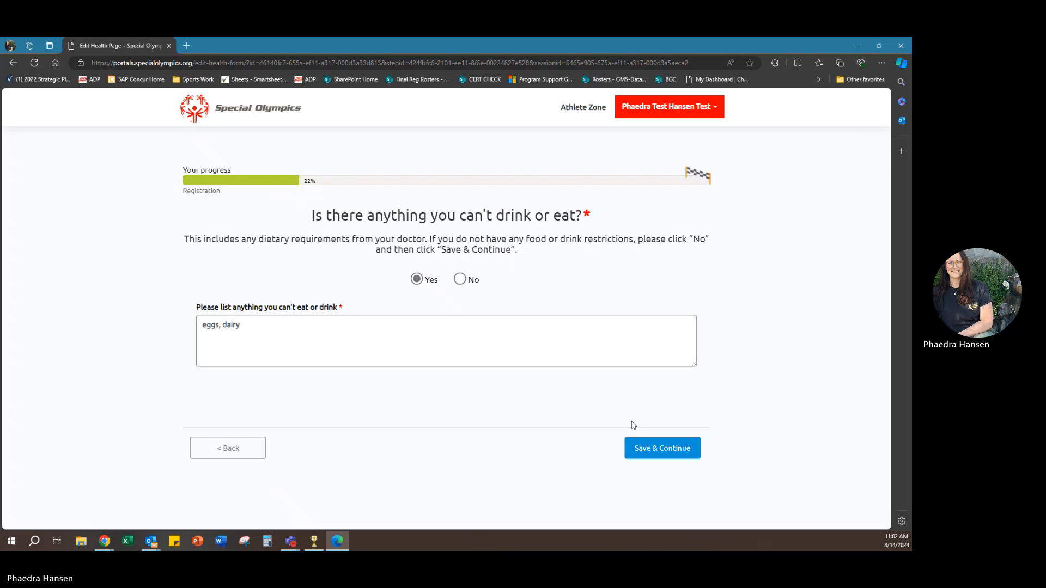
left_click(648, 447)
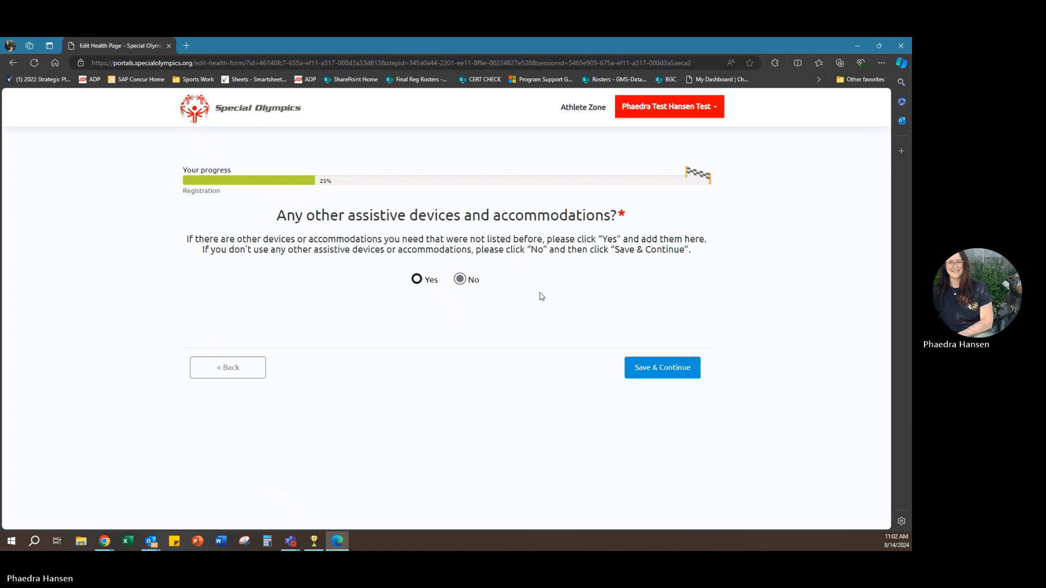
Answer Yes to other assistive devices and accommodations, list "a few more", save, and continue to the conditions questions
left_click(430, 280)
left_click(377, 330)
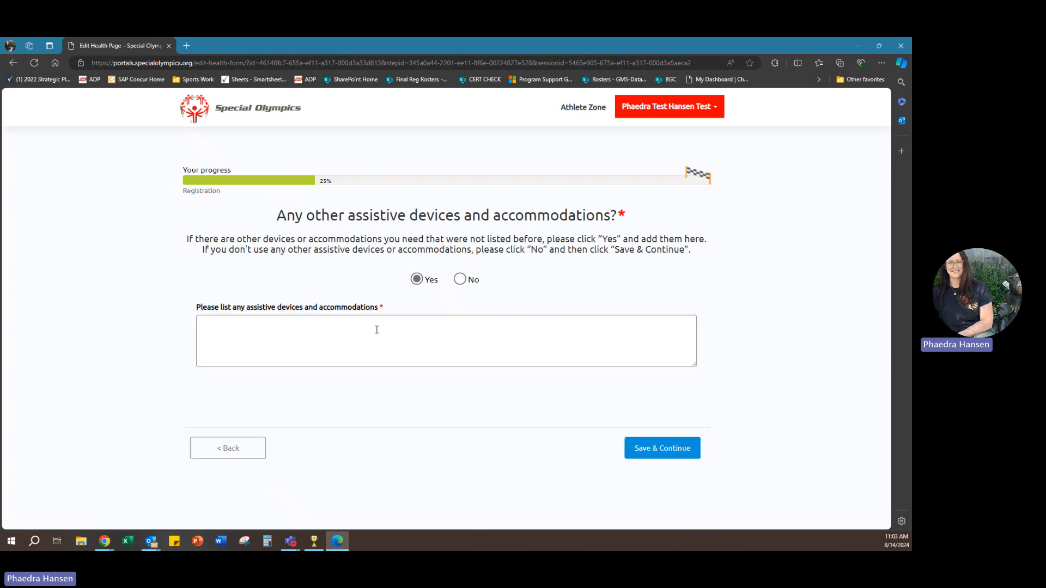
type("a fr")
type("ew more")
left_click(670, 447)
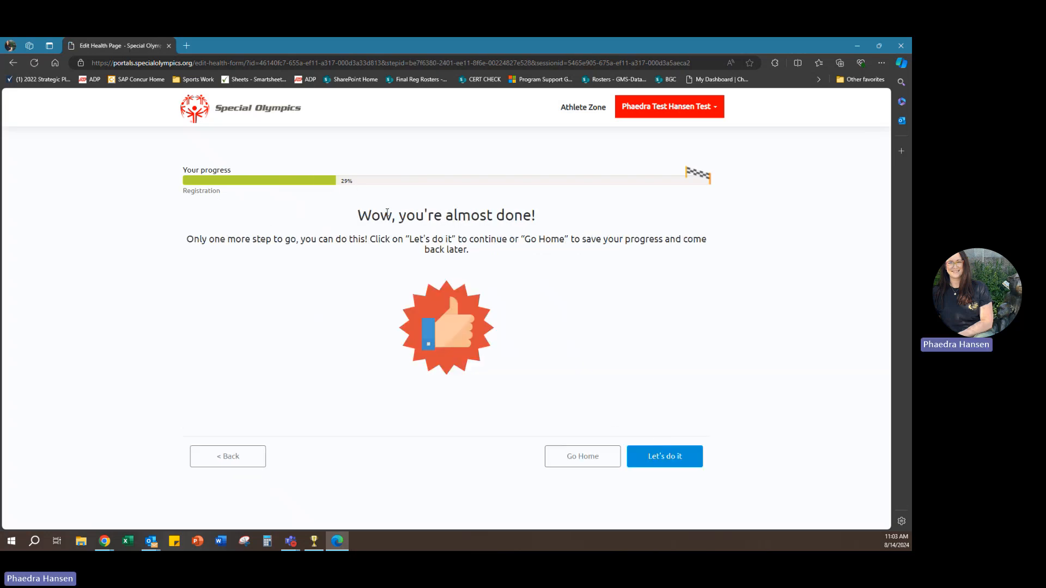
left_click(689, 462)
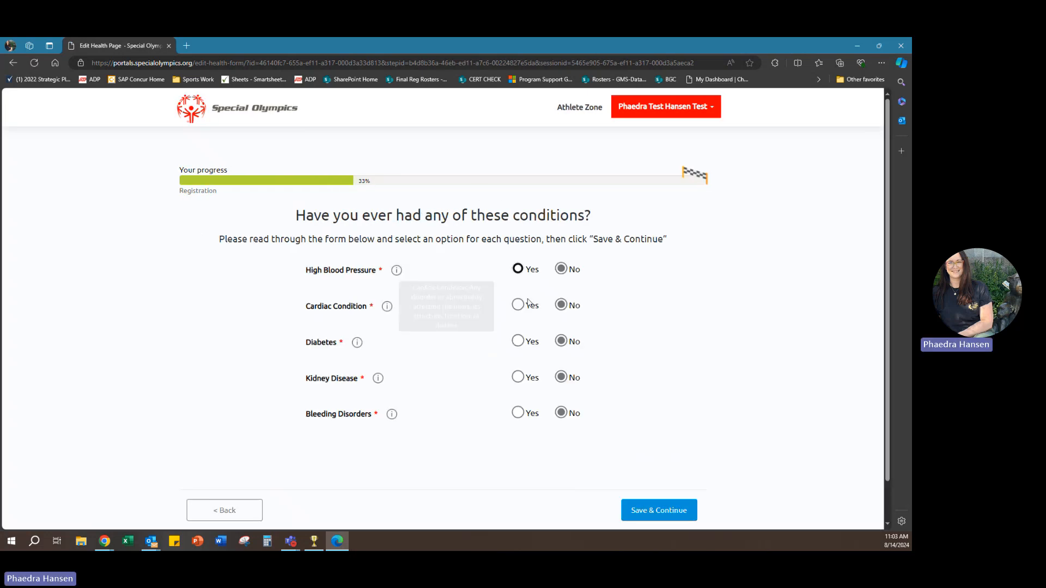
Answer Yes for high blood pressure, cardiac condition, diabetes, kidney disease and bleeding disorders
left_click(518, 269)
left_click(518, 305)
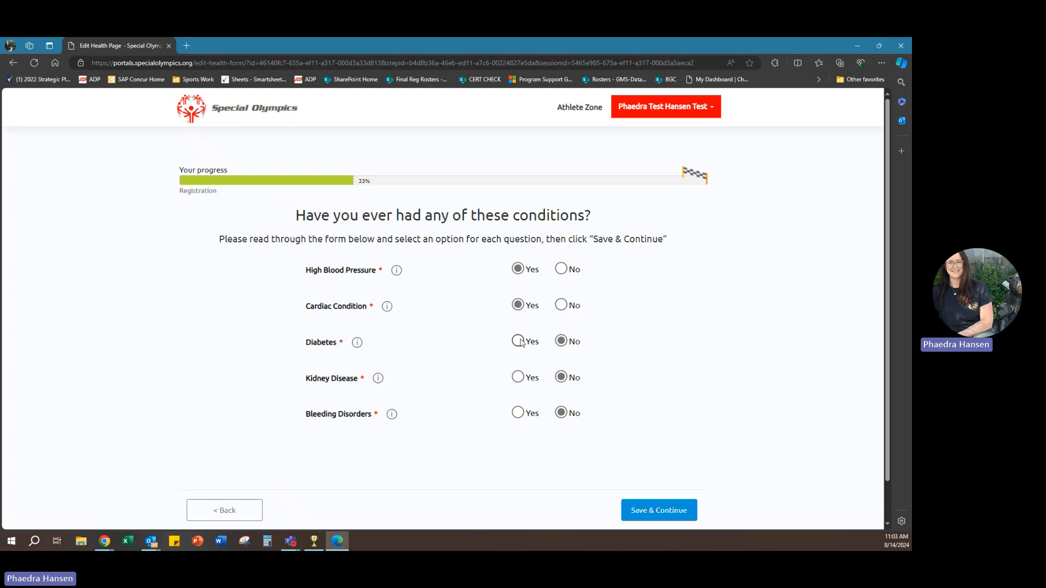
left_click(518, 341)
left_click(518, 377)
left_click(518, 413)
Set high blood pressure, cardiac condition, diabetes, kidney disease and bleeding disorders to No, and save to continue
left_click(573, 270)
left_click(563, 305)
left_click(562, 342)
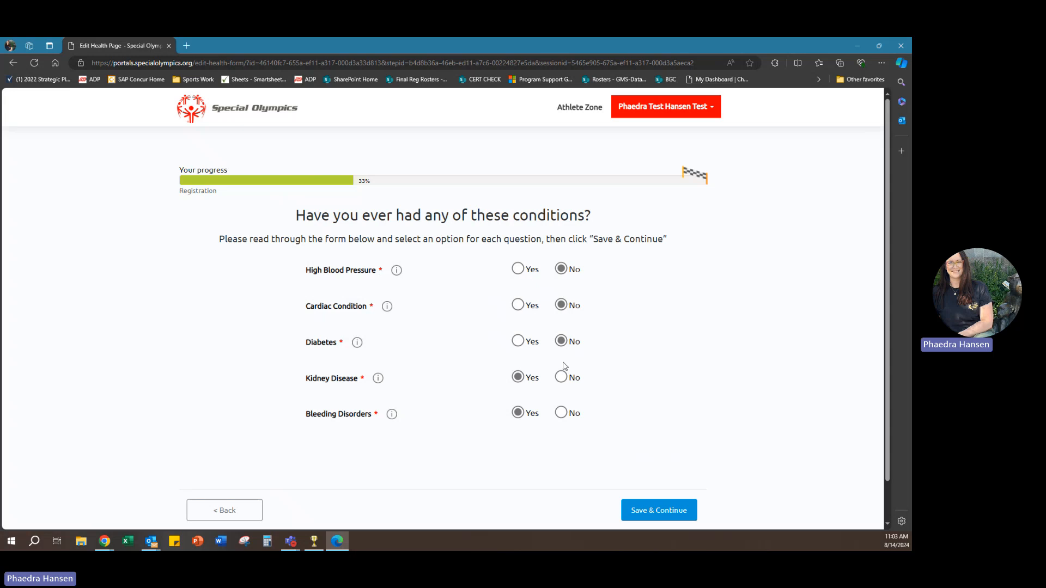
left_click(562, 377)
left_click(562, 413)
left_click(654, 508)
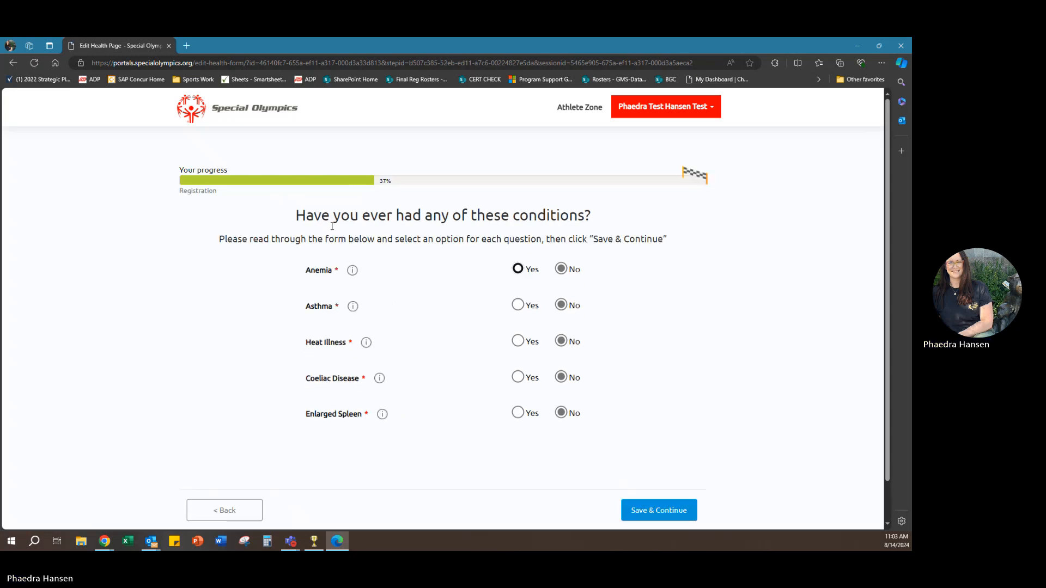
Answer Yes for anemia, asthma, heat illness and coeliac disease, answer No for enlarged spleen, and save to continue
left_click(517, 268)
left_click(517, 305)
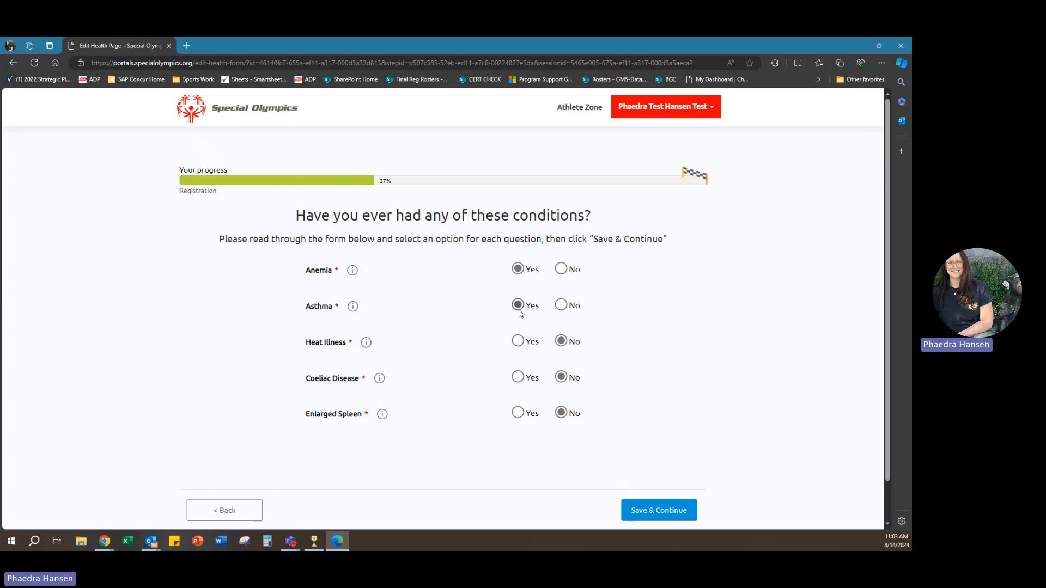
left_click(517, 341)
left_click(517, 377)
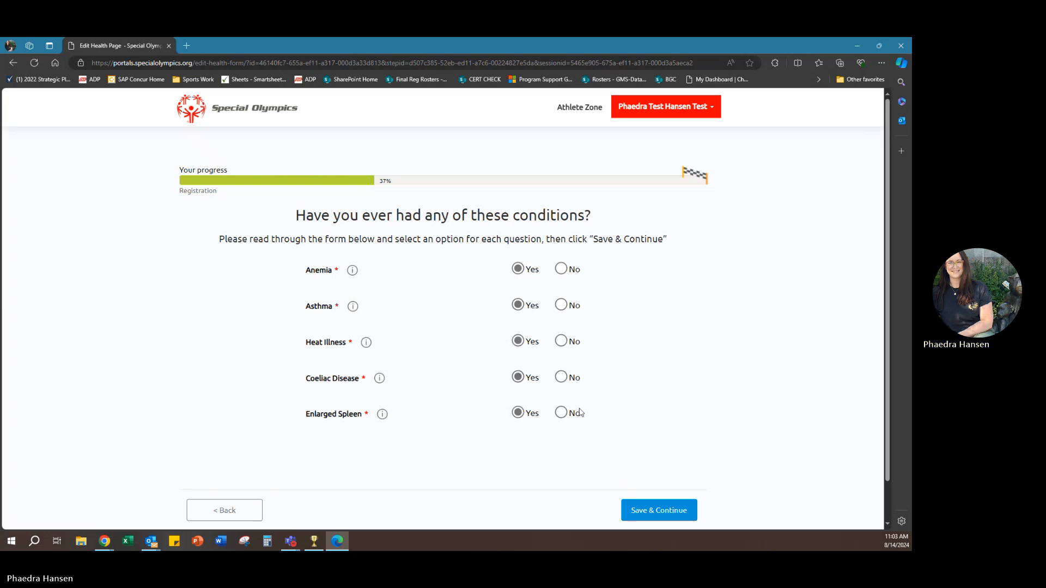
left_click(644, 509)
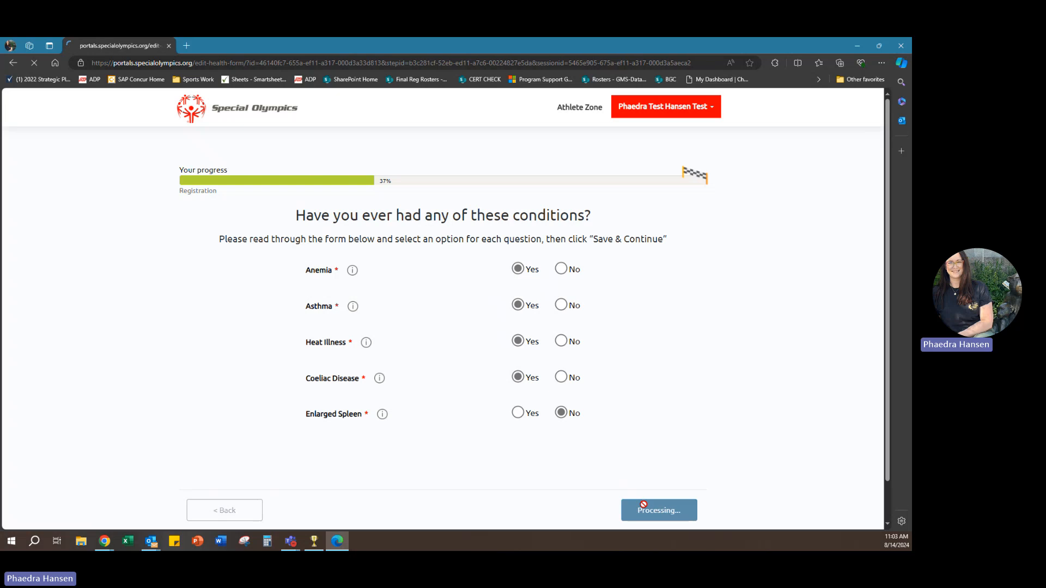
Answer Yes for hearing impairment, visual impairment, osteoporosis, non-verbal and head injury or concussion, and save to continue
left_click(524, 269)
left_click(523, 305)
left_click(527, 341)
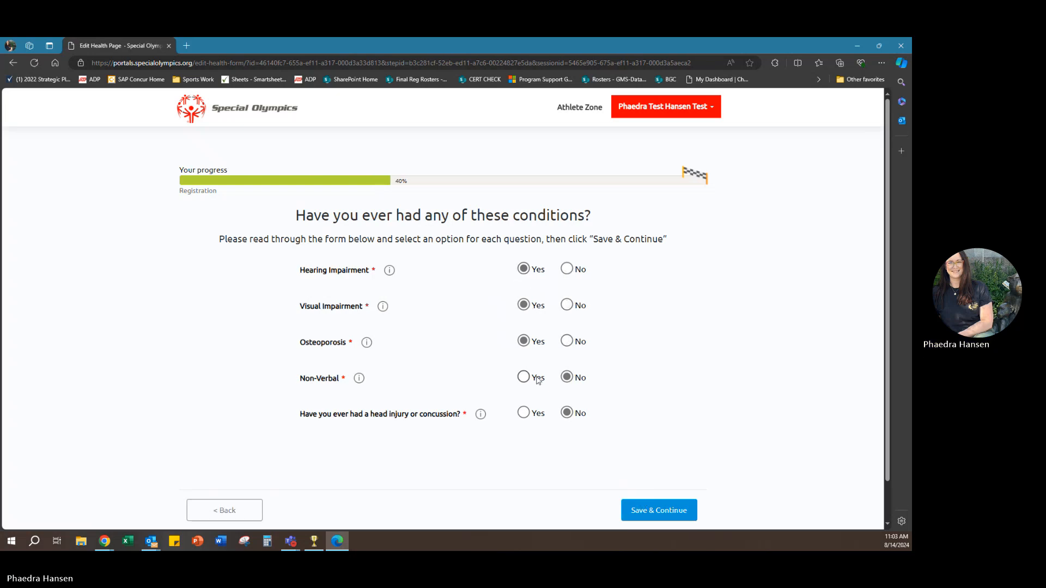
left_click(524, 377)
left_click(523, 413)
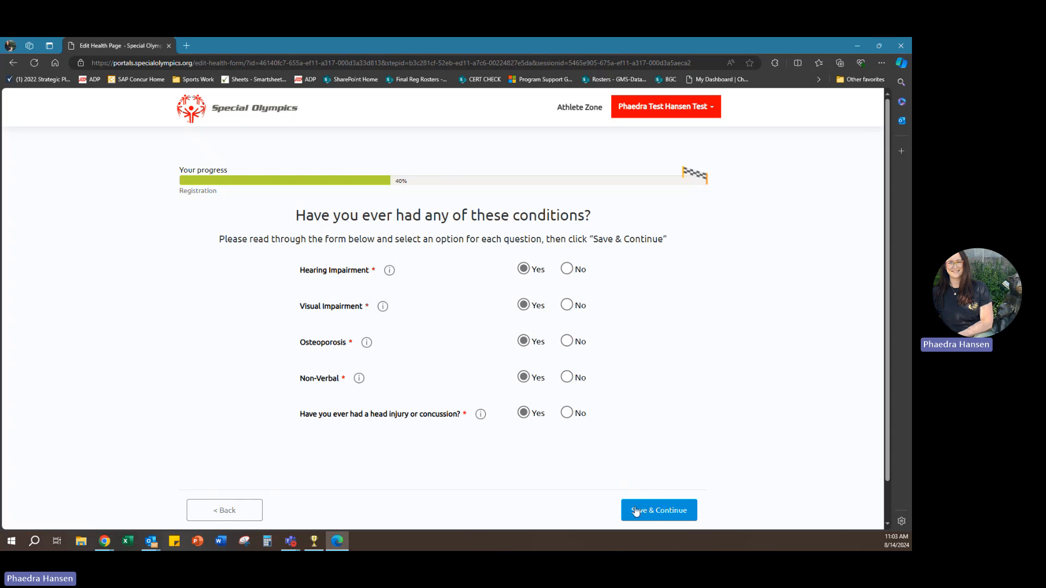
left_click(667, 515)
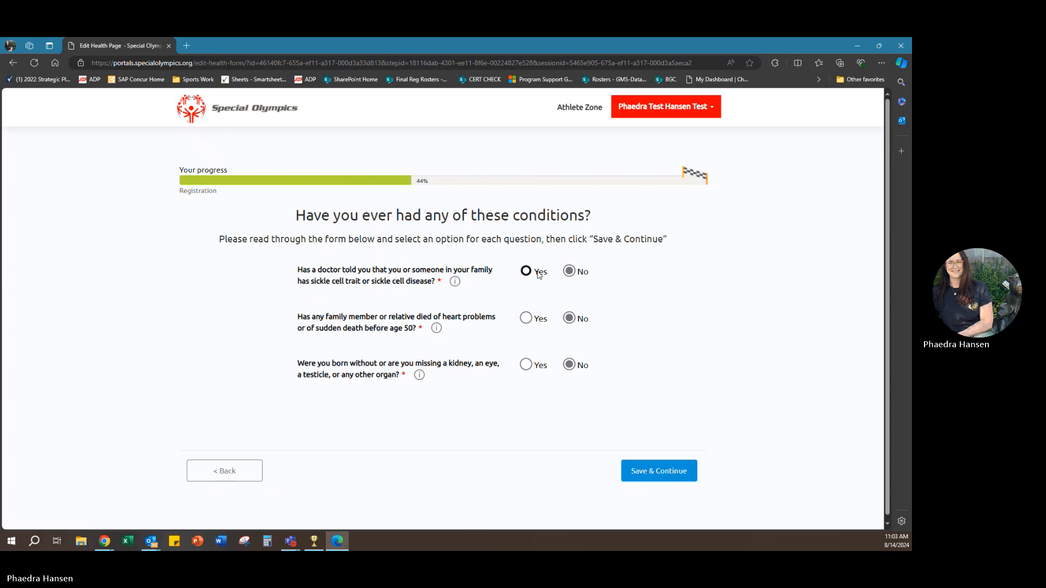
Answer Yes to the sickle cell, family heart problems or sudden death, and missing organ questions, and save to continue
left_click(531, 271)
left_click(528, 318)
left_click(527, 365)
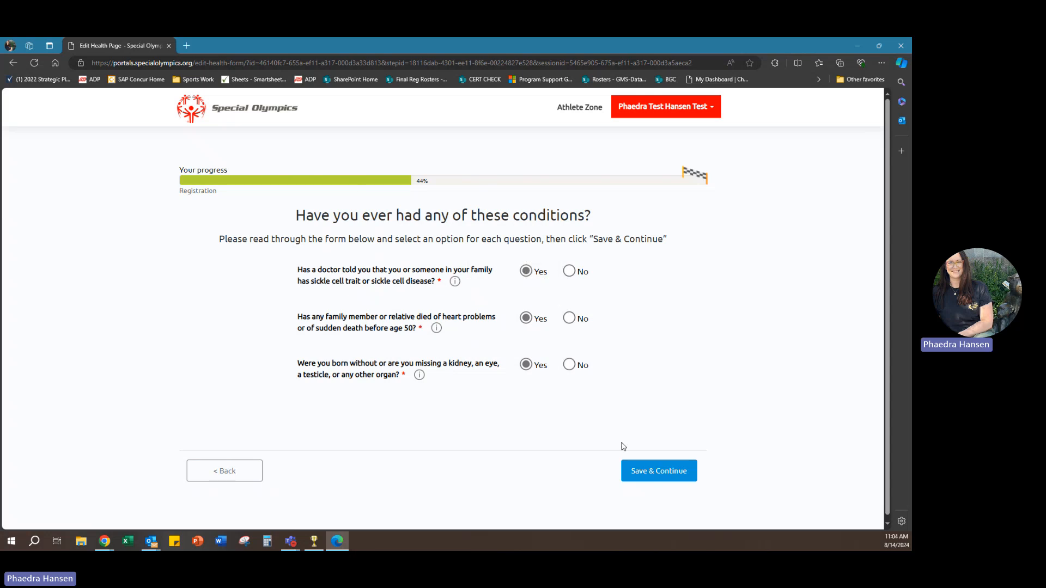
left_click(663, 472)
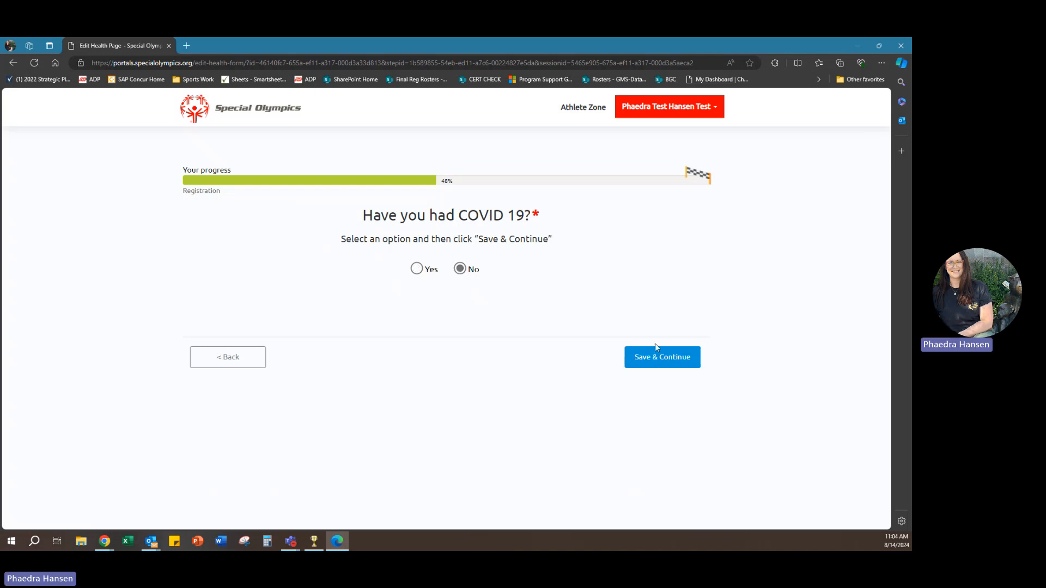
Save the No answer for having had COVID-19, then answer Yes for COVID-19 immunization and save to continue
left_click(664, 366)
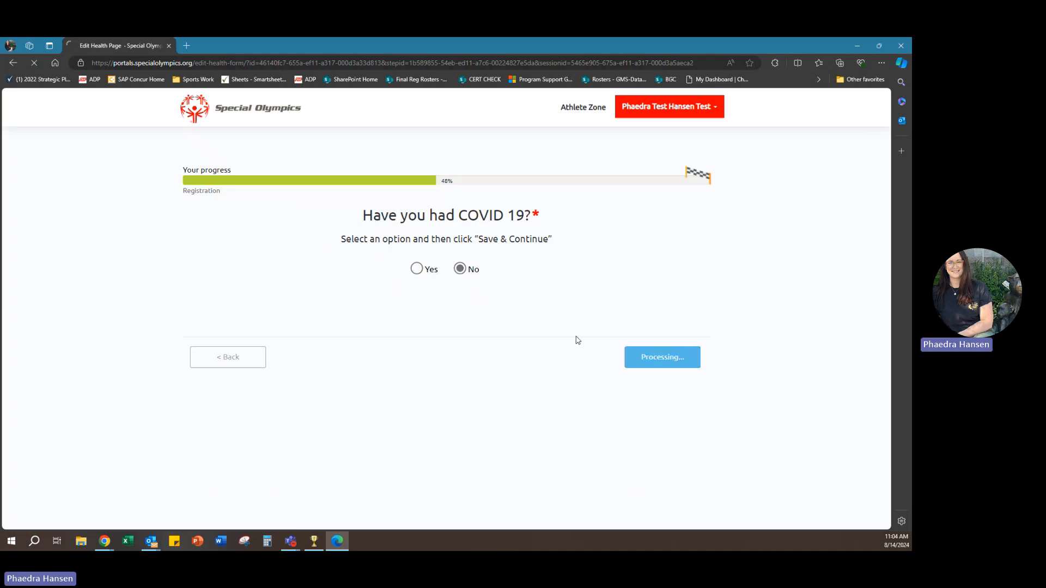
left_click(459, 268)
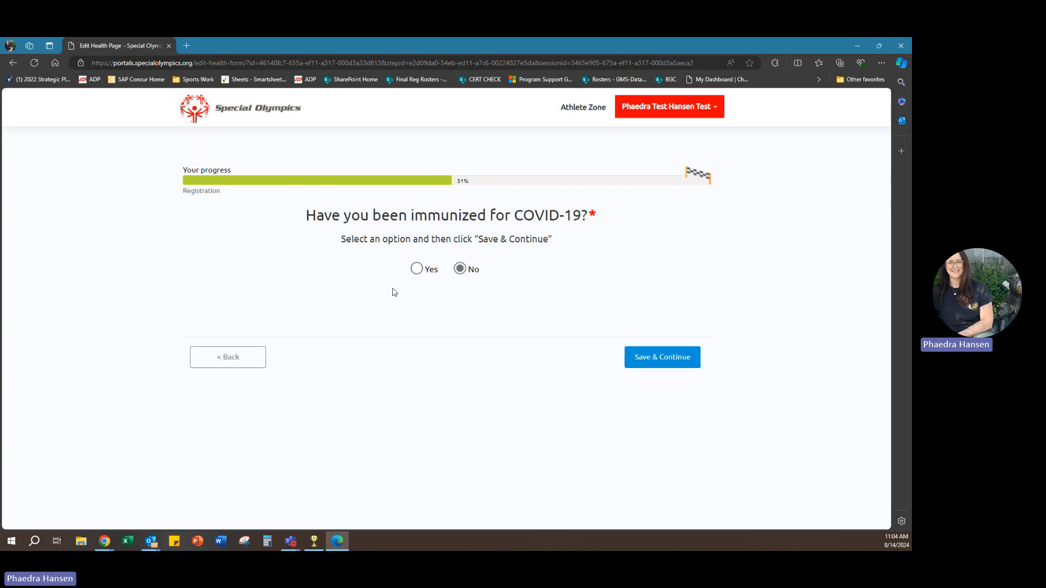
left_click(417, 269)
left_click(460, 269)
left_click(416, 269)
left_click(695, 364)
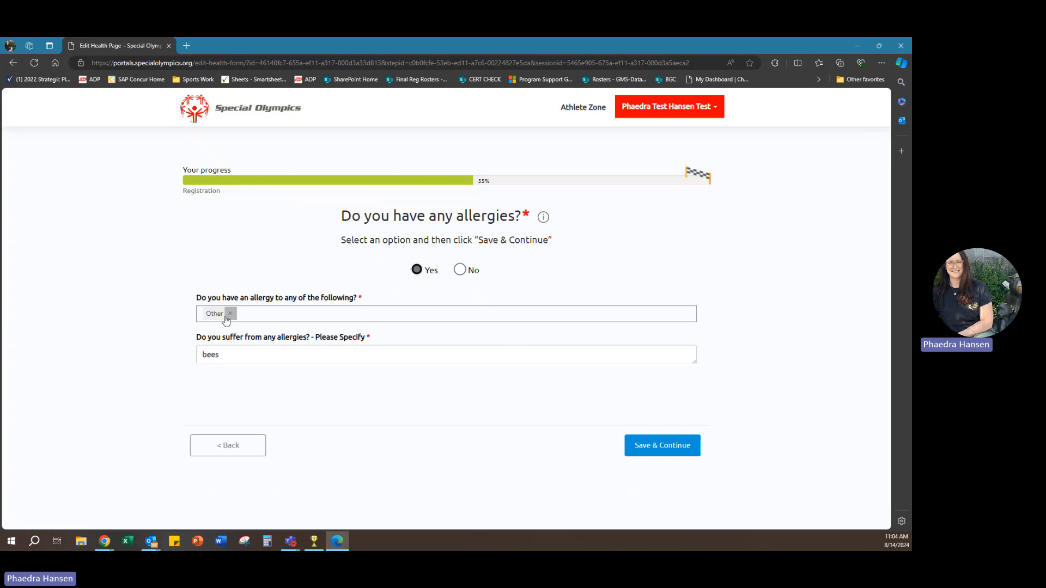
Answer Yes to the allergies question, remove the existing allergy type, and choose Other from the allergy options
left_click(460, 269)
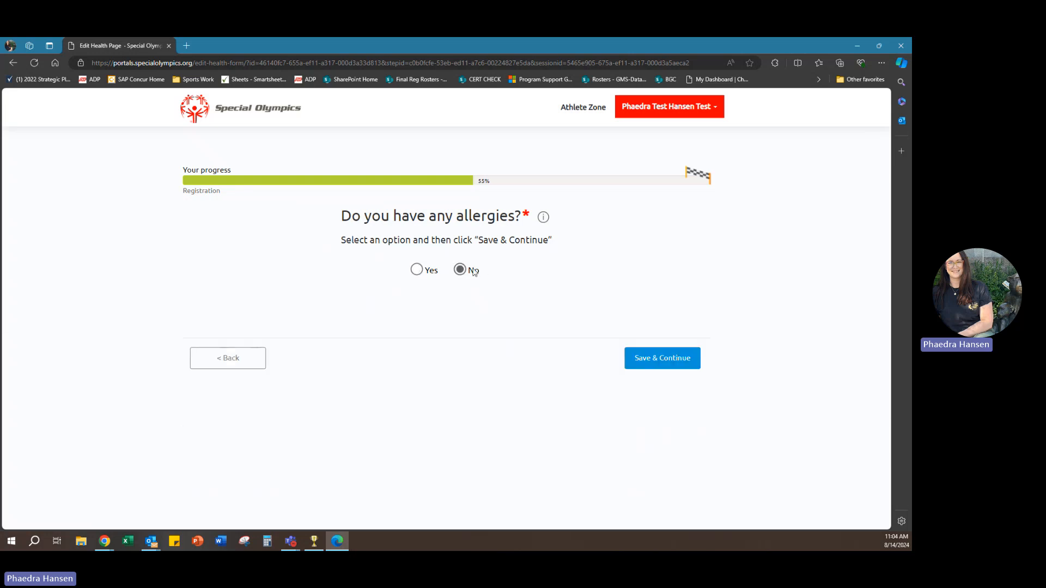
left_click(428, 271)
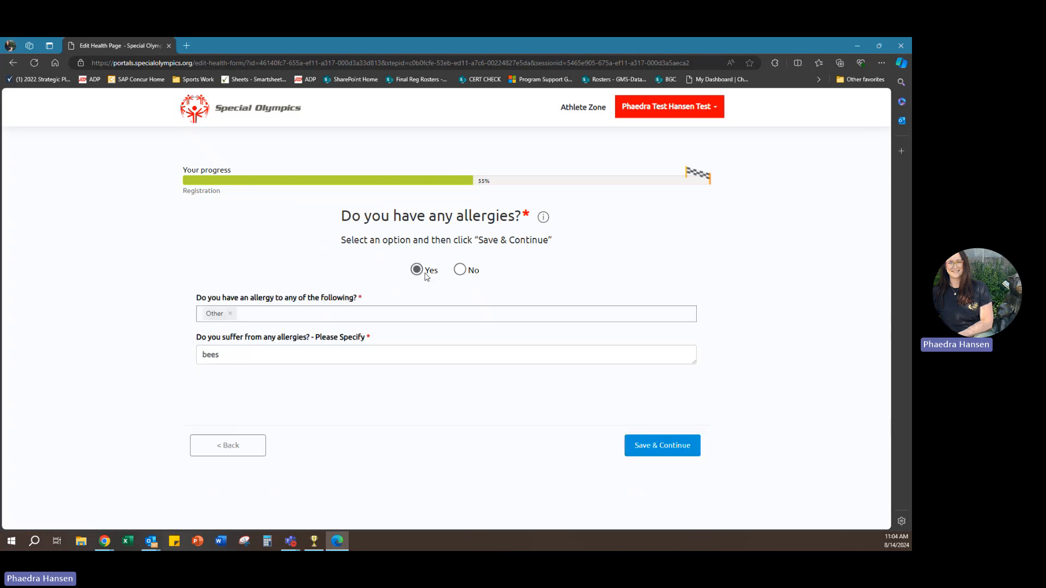
left_click(230, 316)
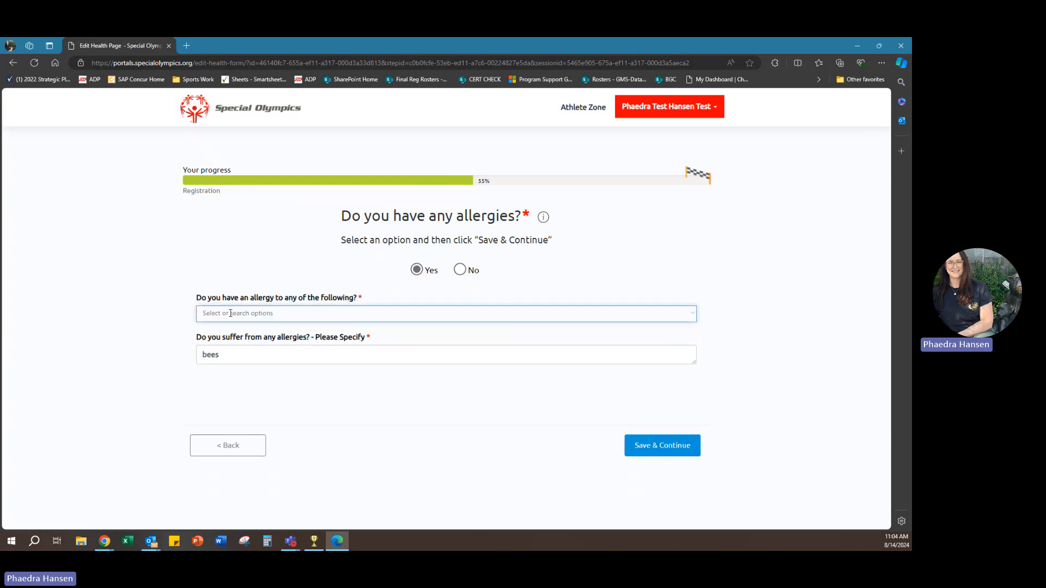
left_click(692, 314)
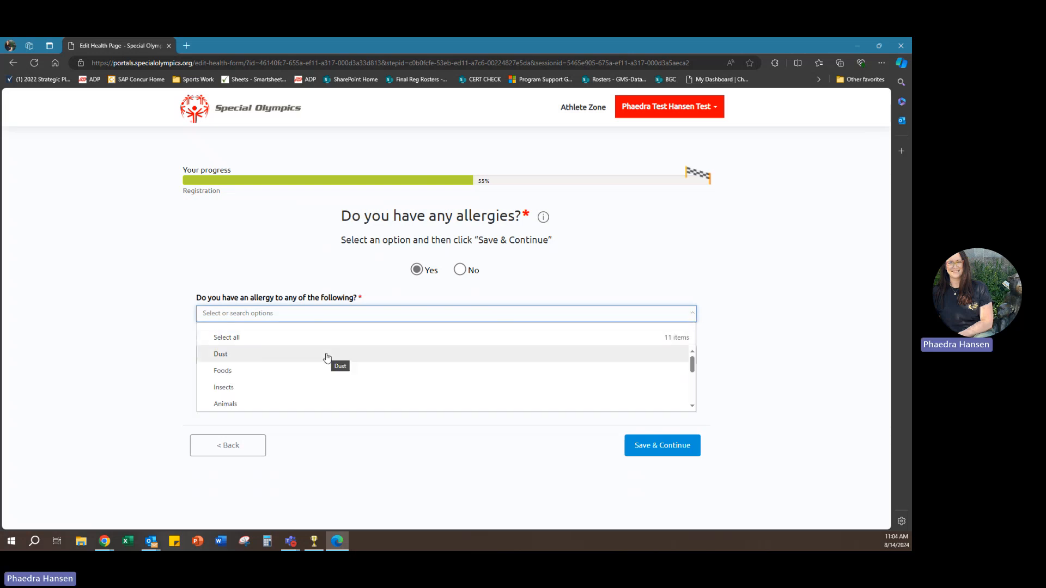
left_click_drag(692, 362, 690, 394)
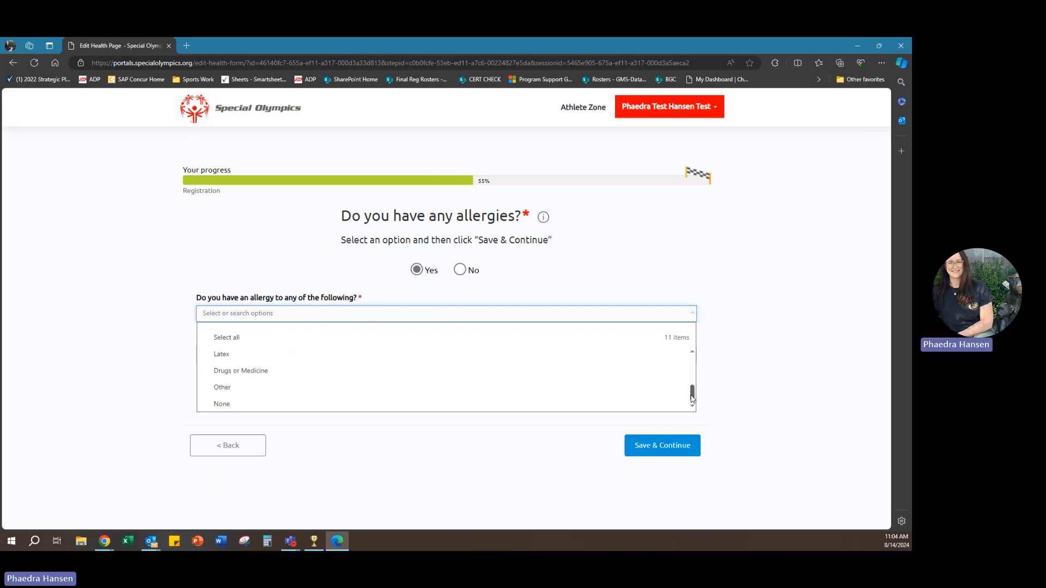
left_click(274, 387)
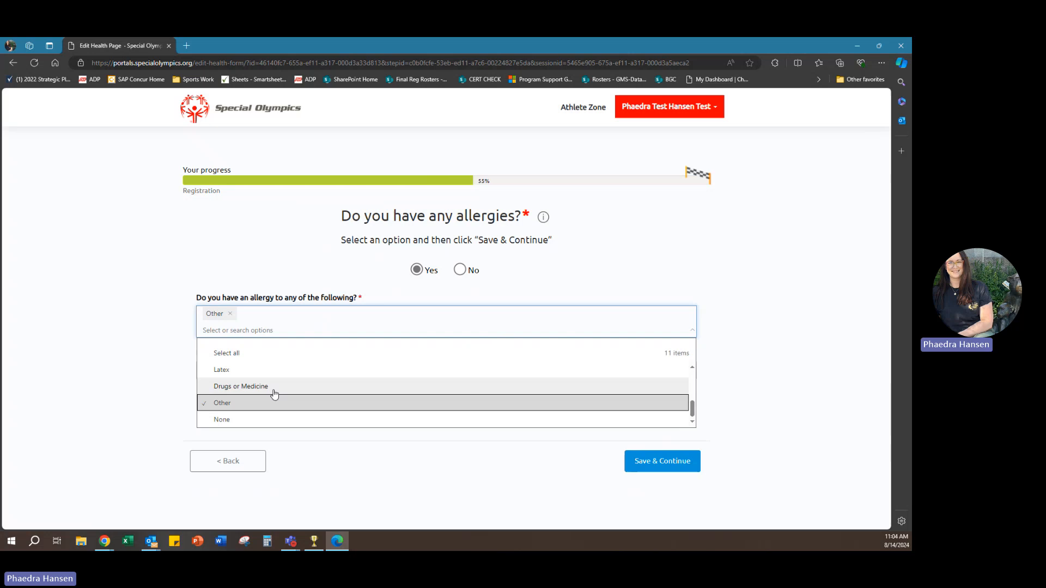
left_click(162, 369)
Specify "bees" as the allergy and save to continue
left_click(252, 355)
type("bees")
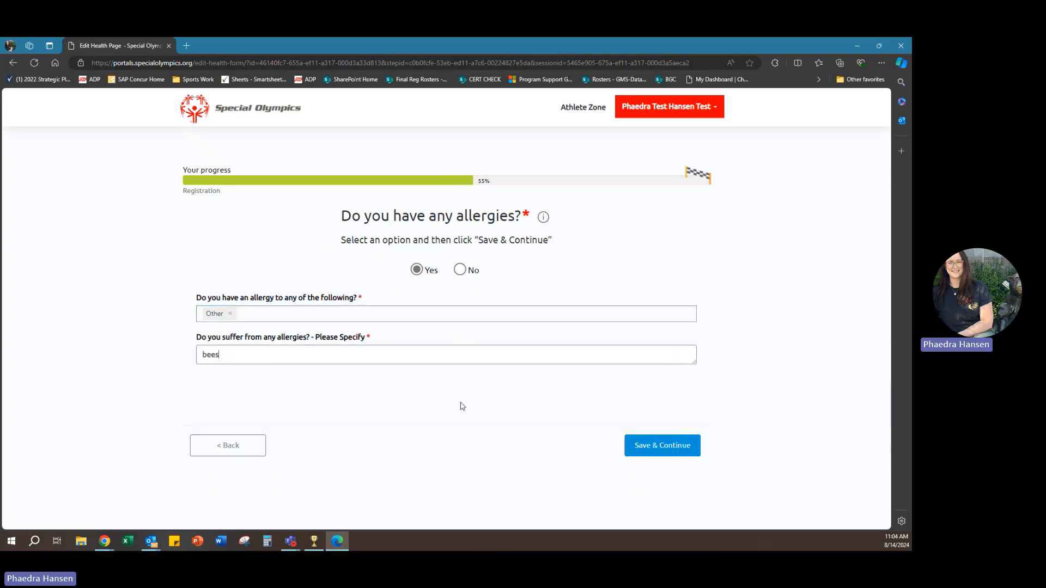
left_click(654, 454)
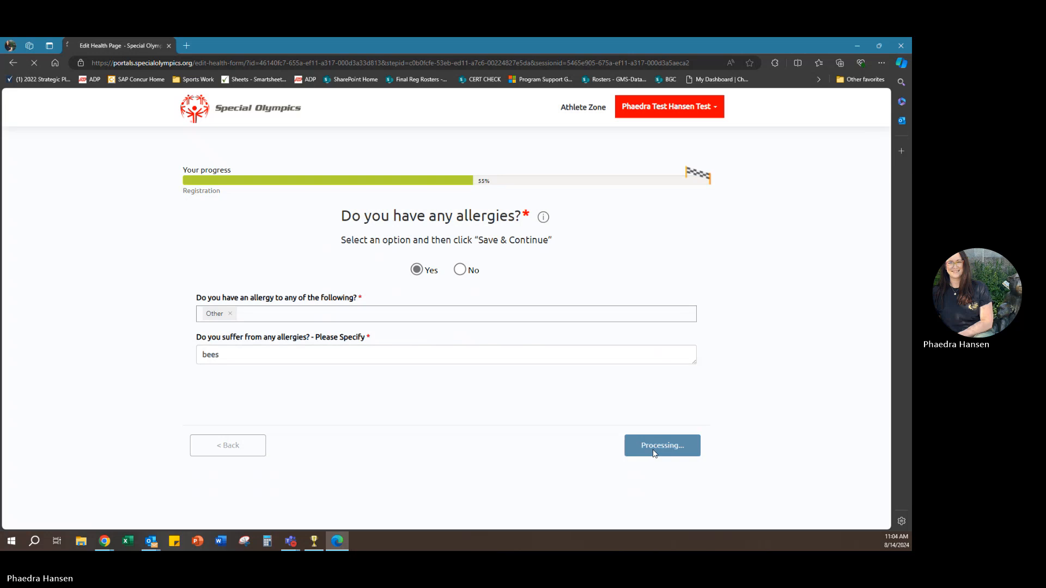
Answer Yes to the surgery question with "tonsils removed 2012" as the past surgery, and save to continue
left_click(460, 270)
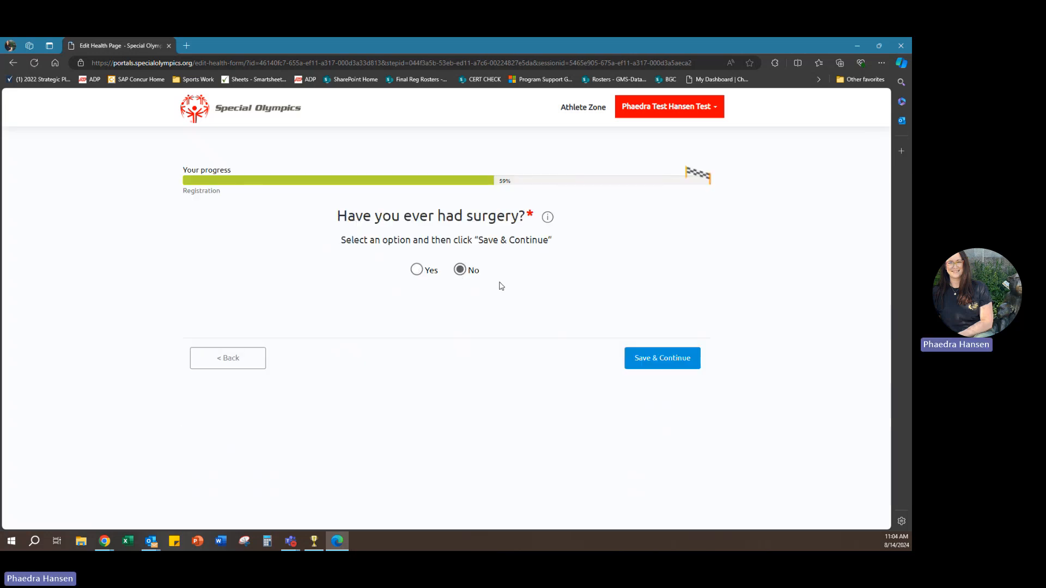
left_click(426, 274)
left_click(293, 316)
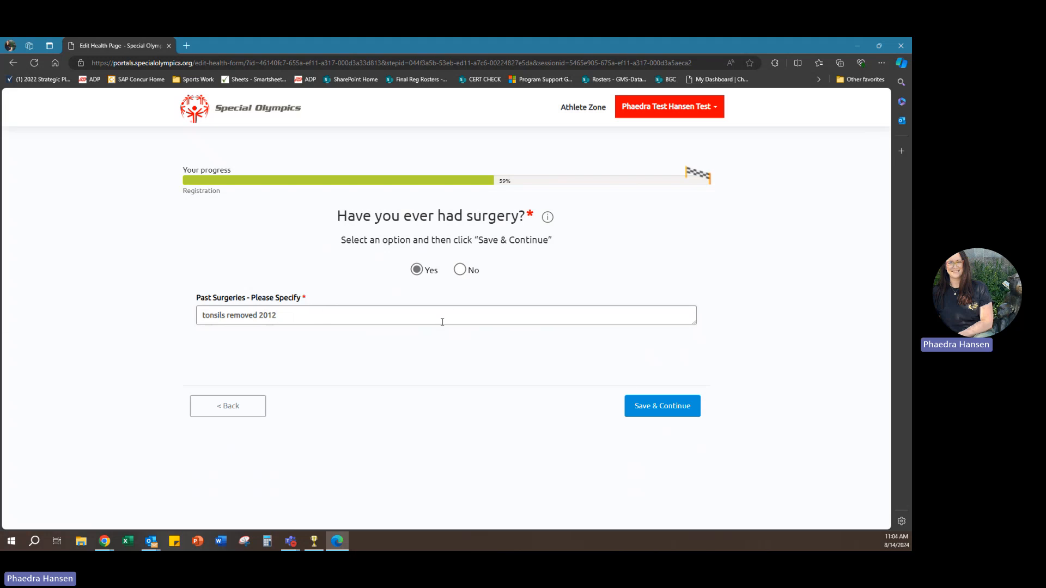
left_click(640, 409)
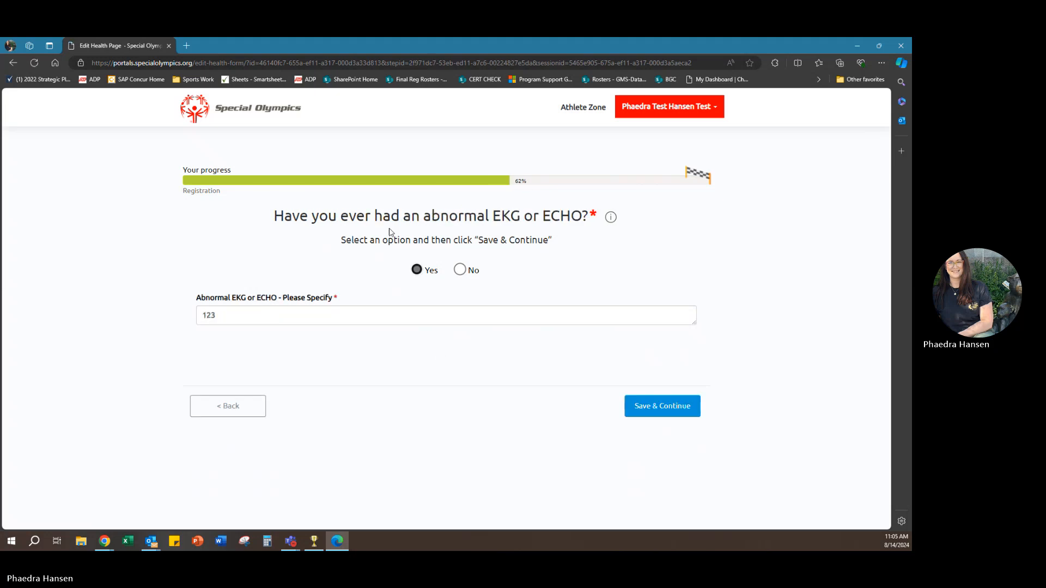
Answer Yes to the abnormal EKG or ECHO and doctor-limited sports participation questions, keeping the existing details and saving each
left_click(469, 269)
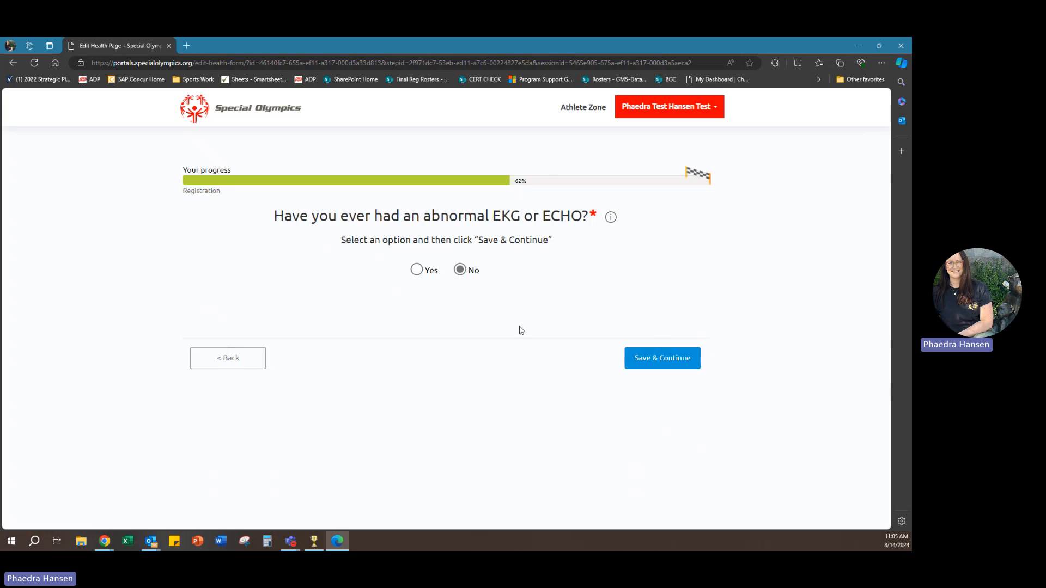
left_click(416, 270)
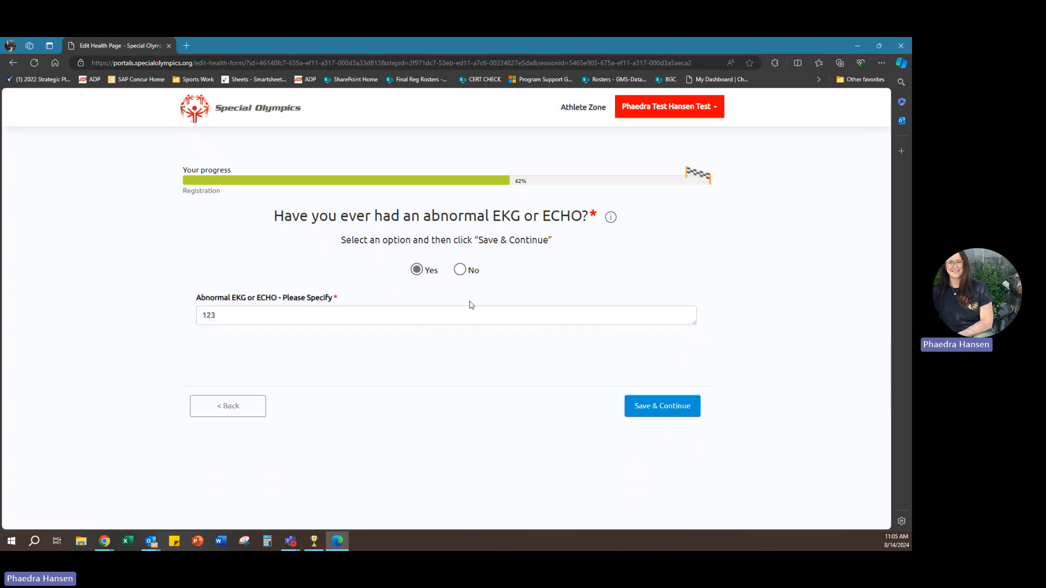
left_click(666, 409)
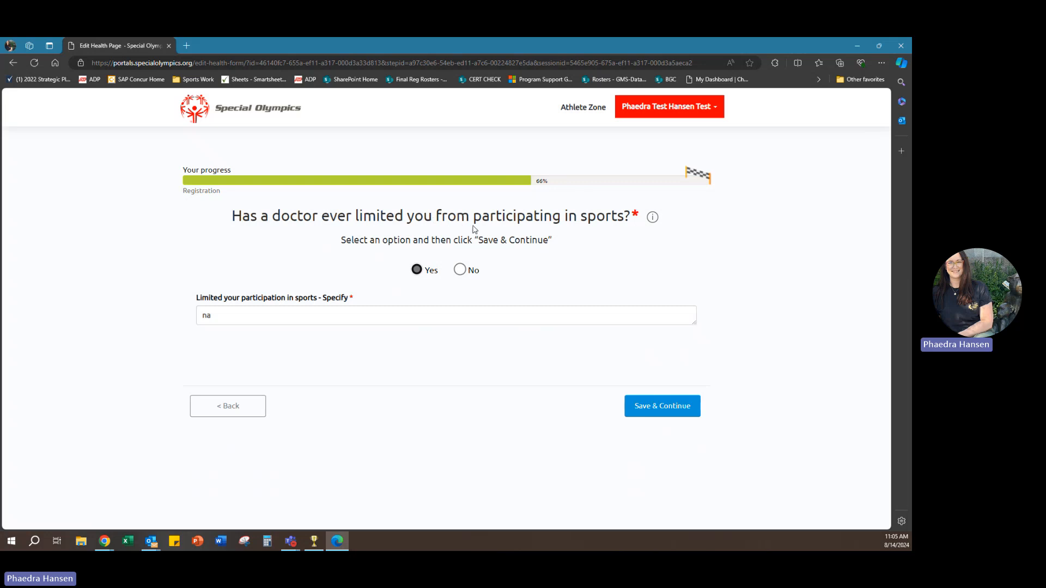
left_click(459, 271)
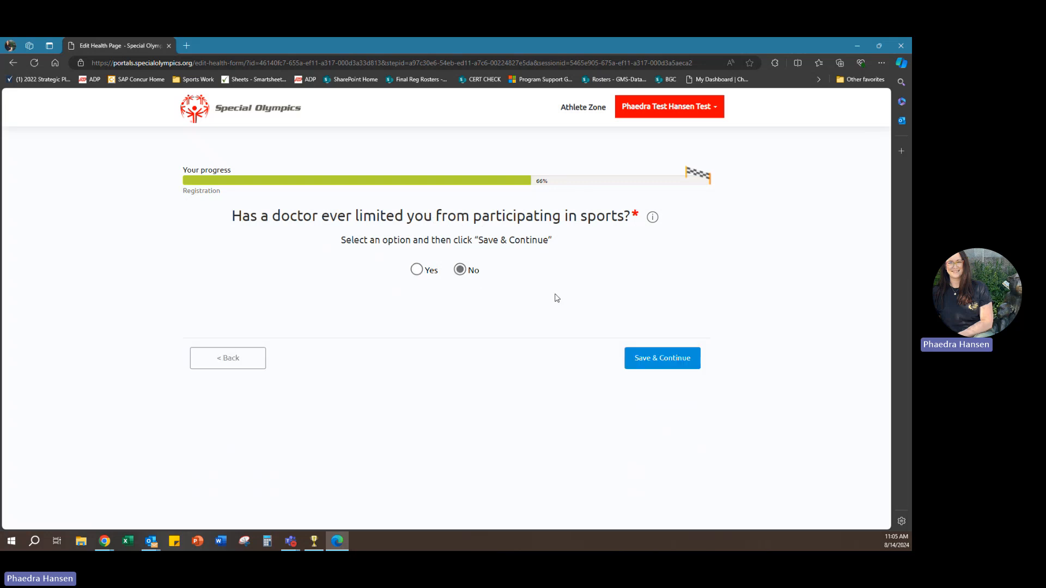
left_click(416, 269)
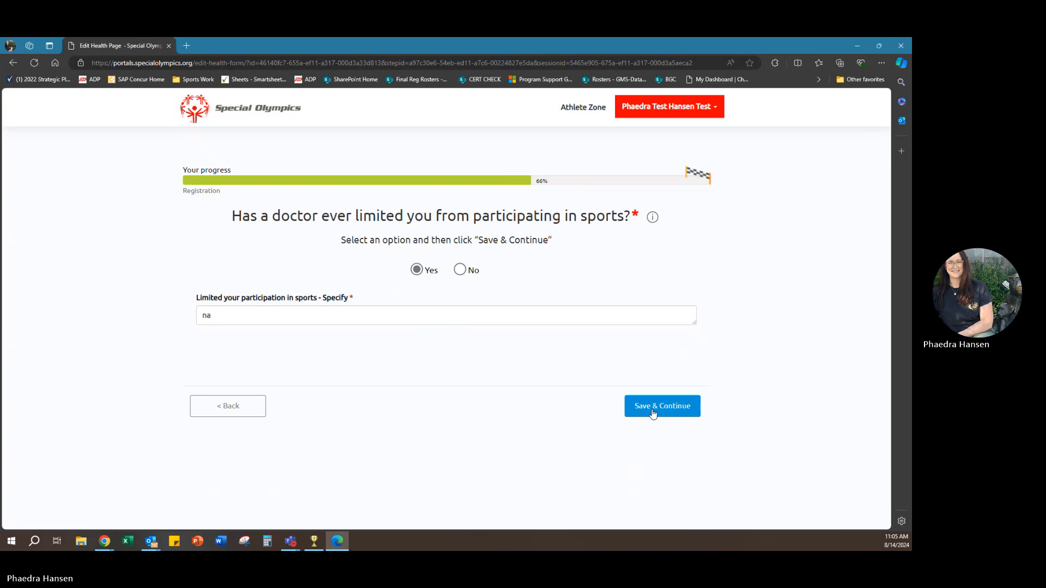
left_click(659, 404)
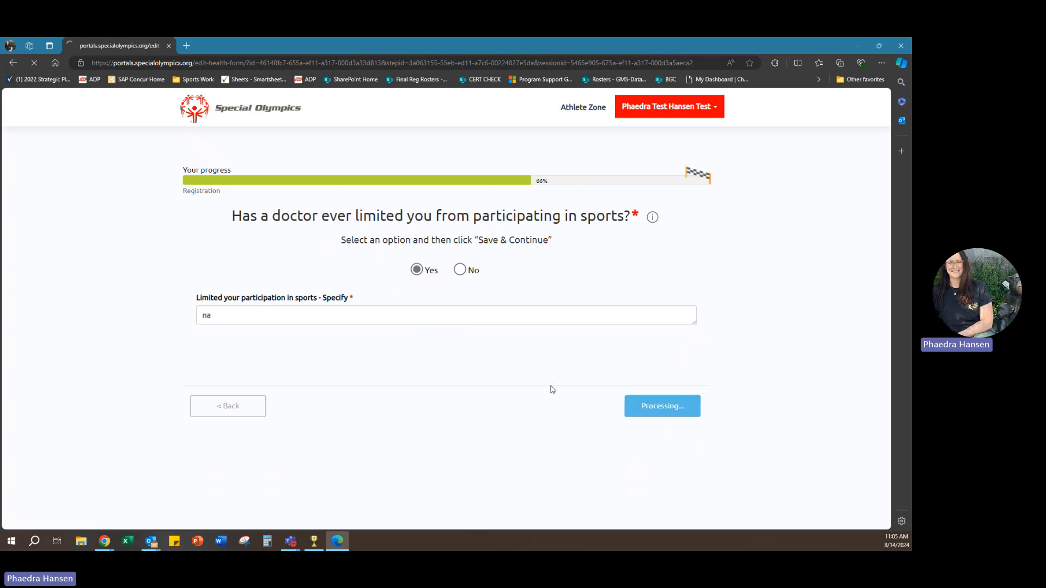
Answer Yes to the epilepsy or seizure question, keep its existing details, and save to continue
left_click(460, 269)
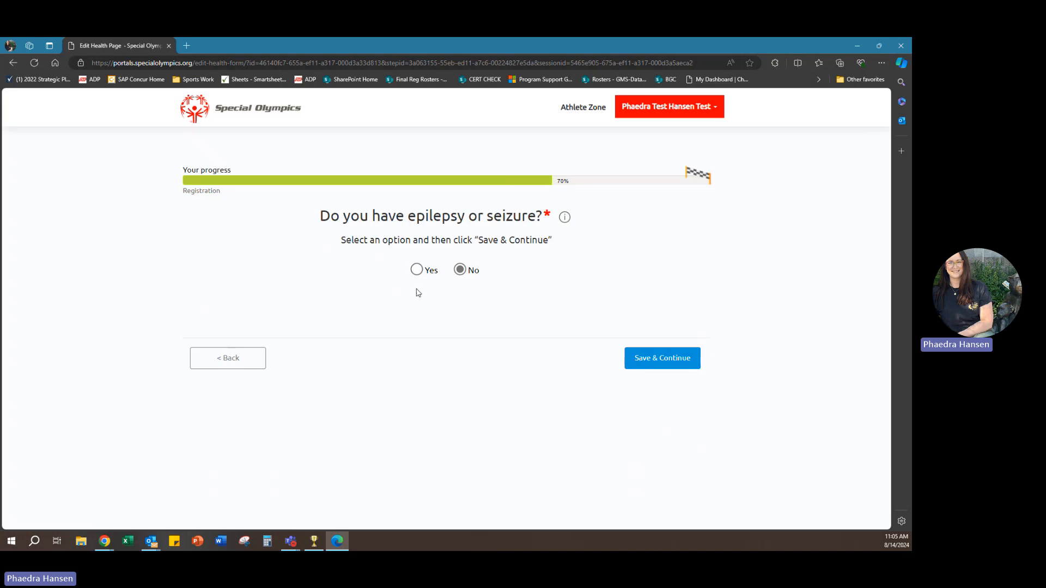
left_click(416, 269)
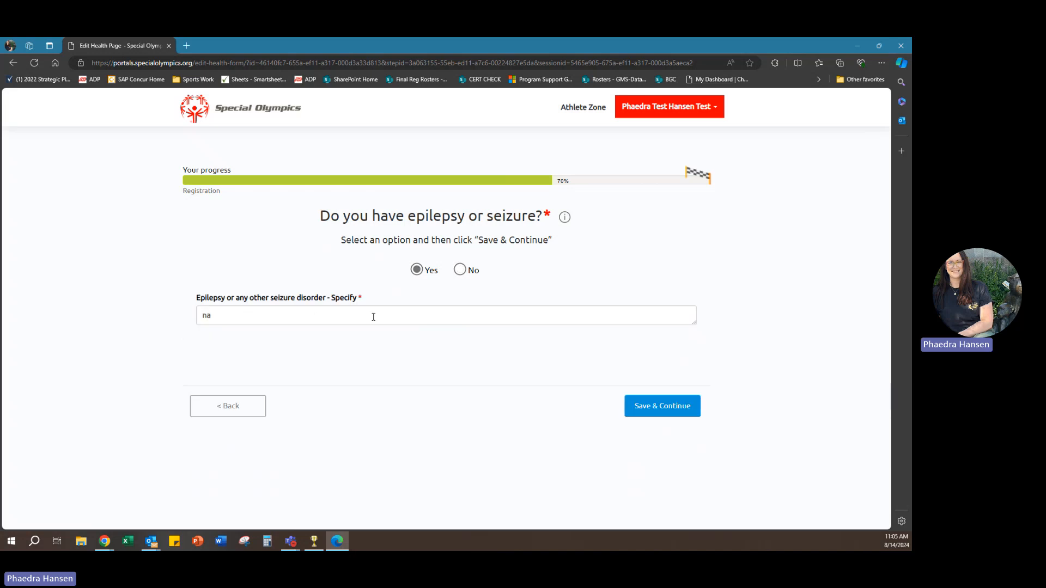
left_click(672, 413)
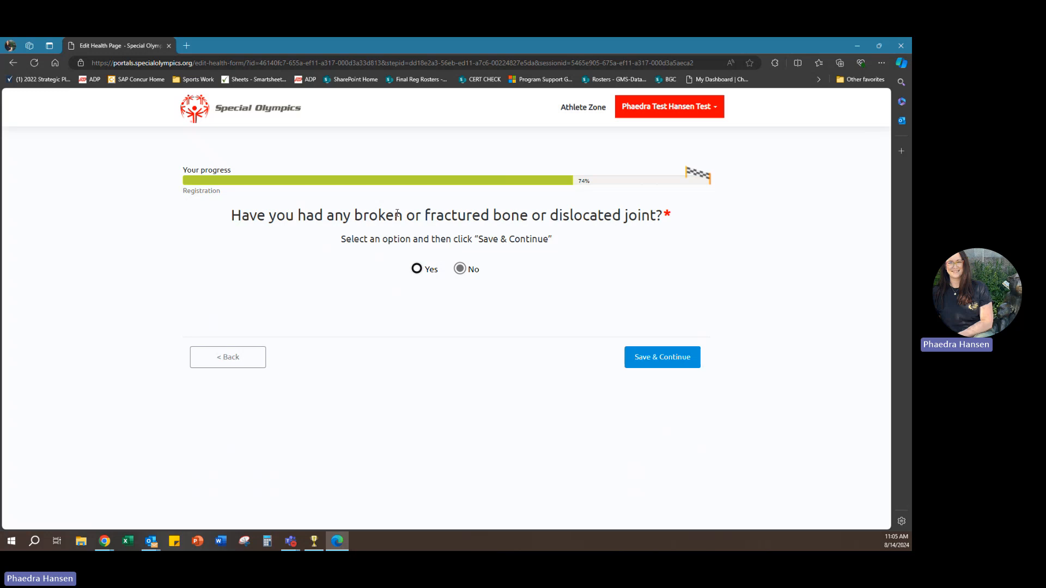
Check the details field for a broken bone or dislocated joint, then answer No and save to continue
left_click(474, 269)
left_click(417, 268)
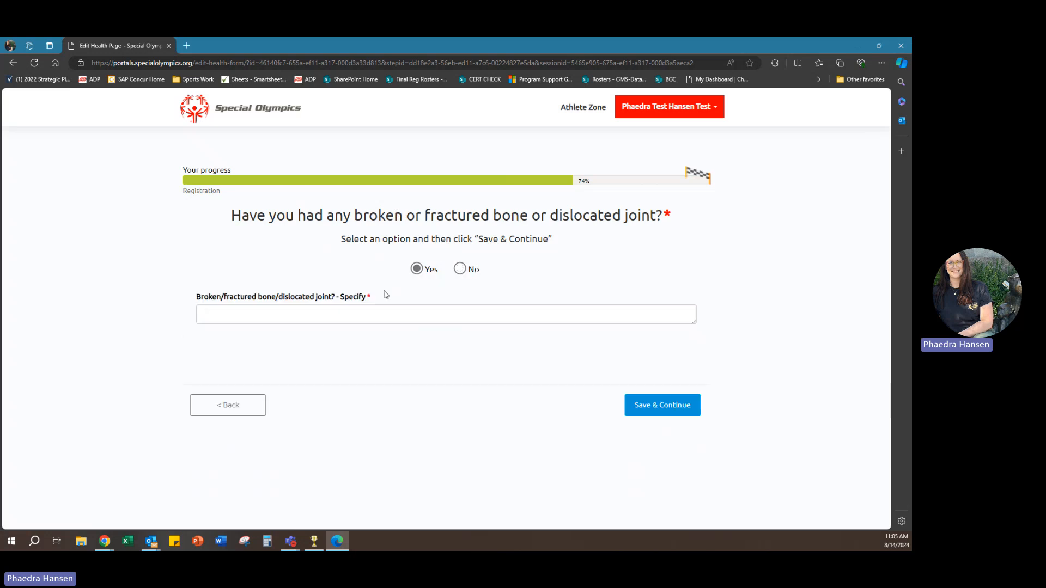
left_click(249, 314)
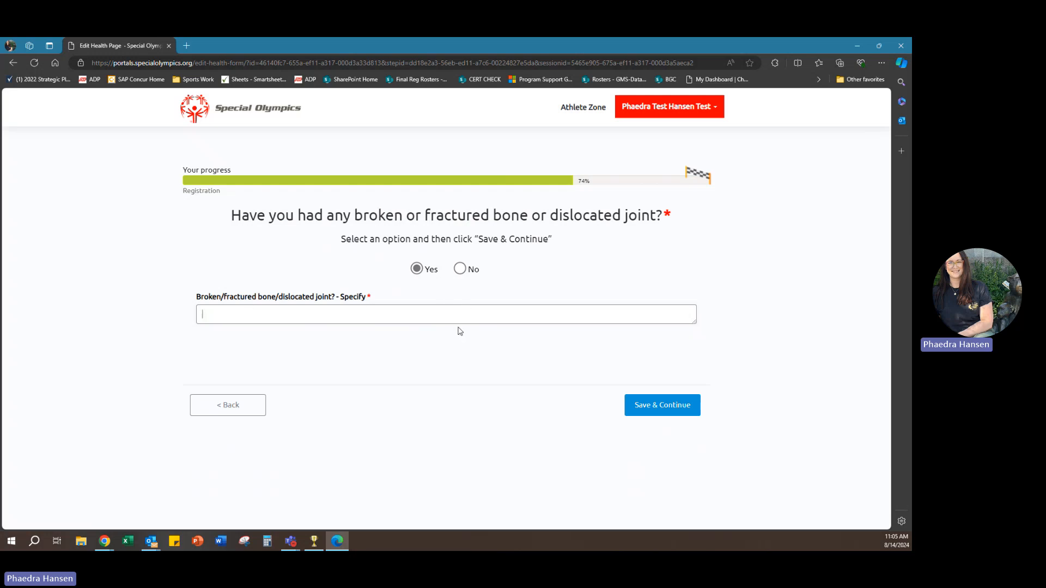
left_click(459, 268)
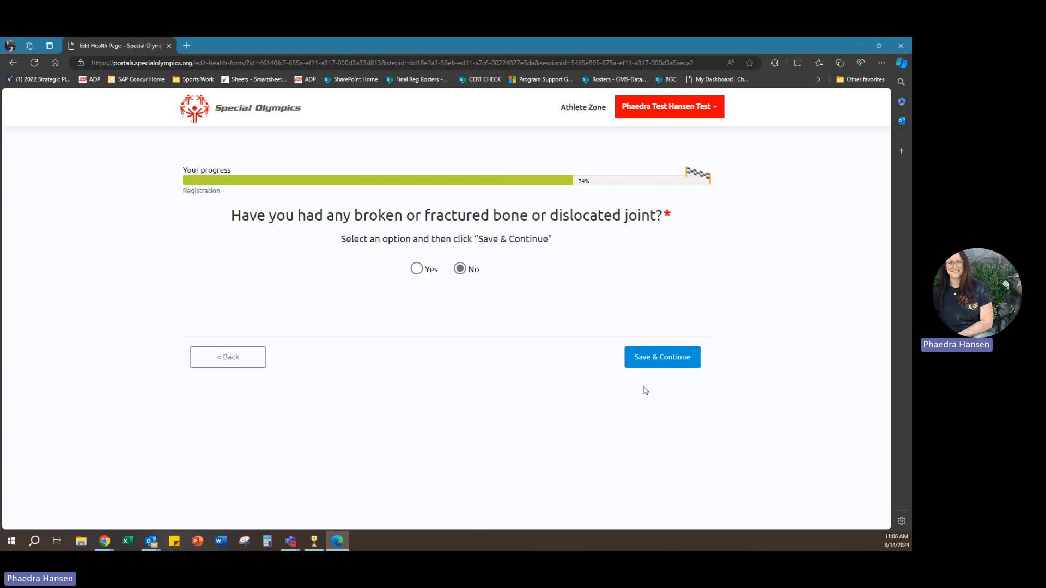
left_click(646, 359)
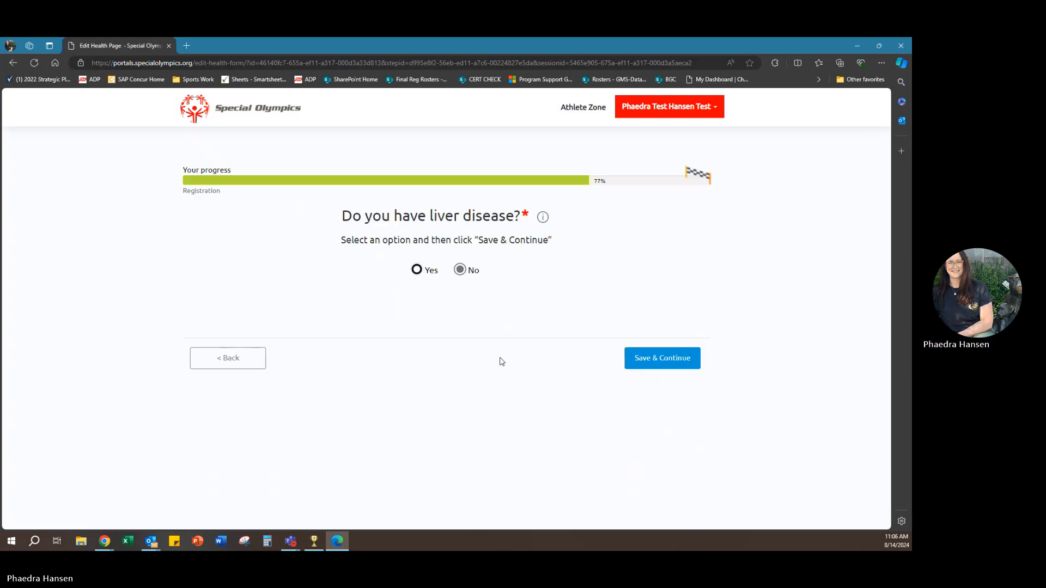
Check the Yes details fields for liver disease and lung disease, then answer No to both and save each
left_click(418, 270)
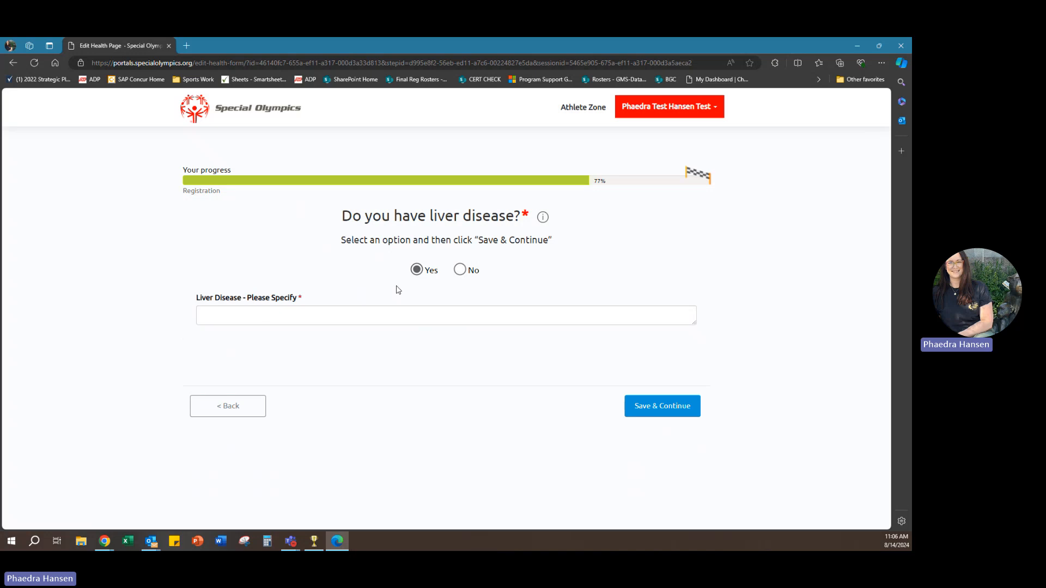
left_click(271, 315)
left_click(460, 269)
left_click(648, 355)
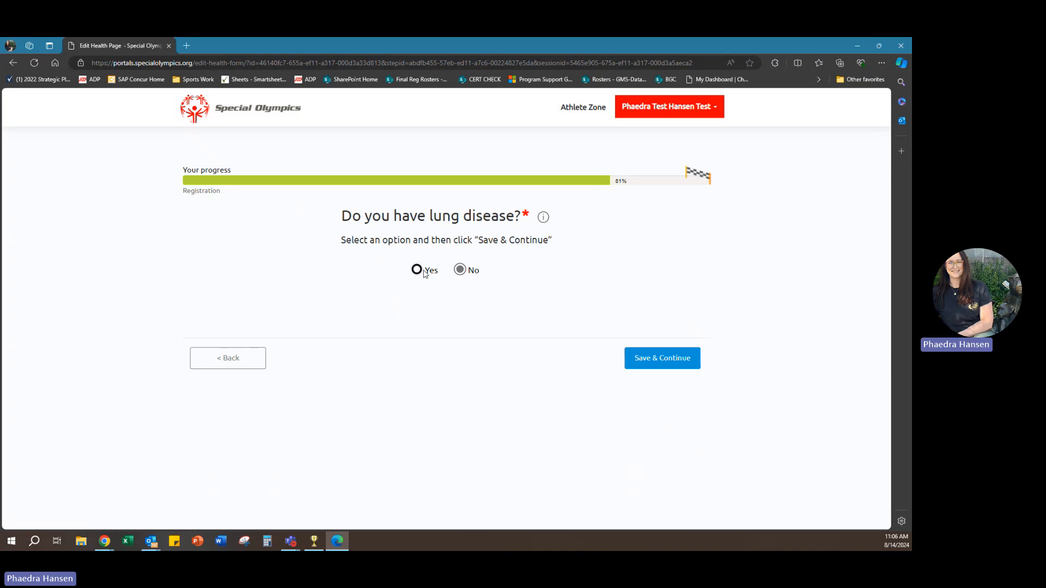
left_click(426, 273)
left_click(212, 318)
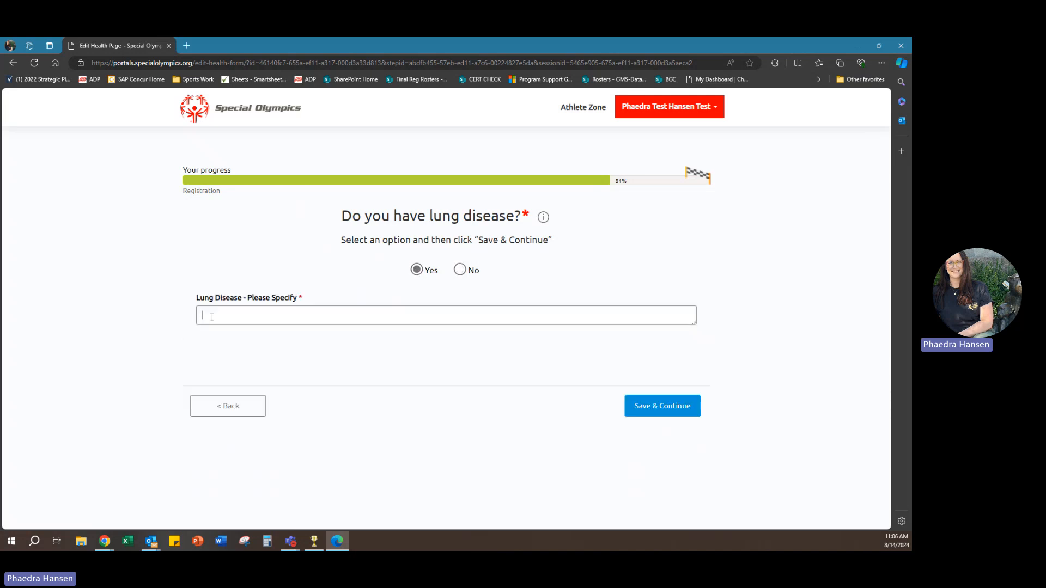
left_click(460, 270)
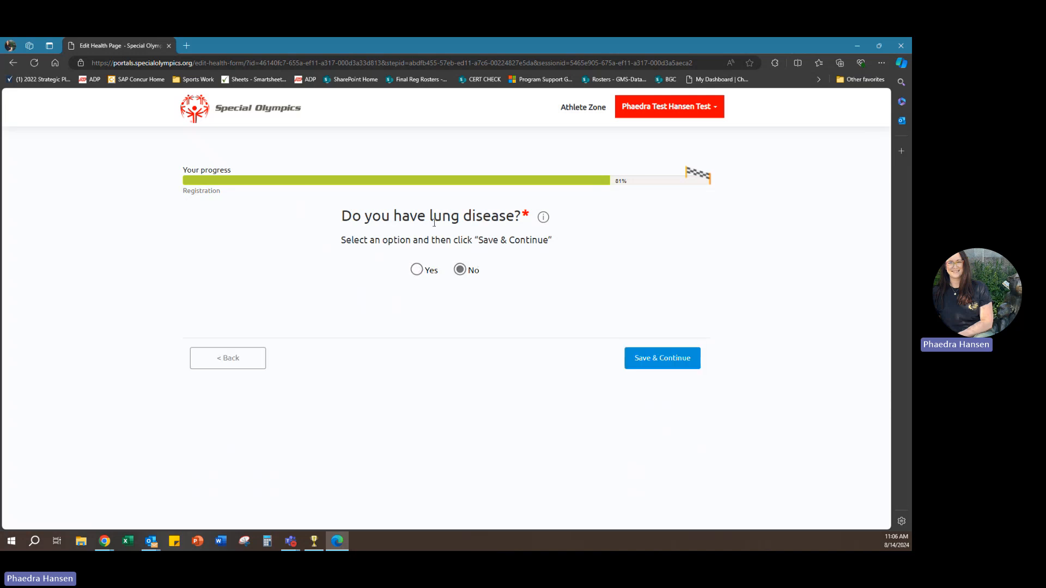
left_click(661, 359)
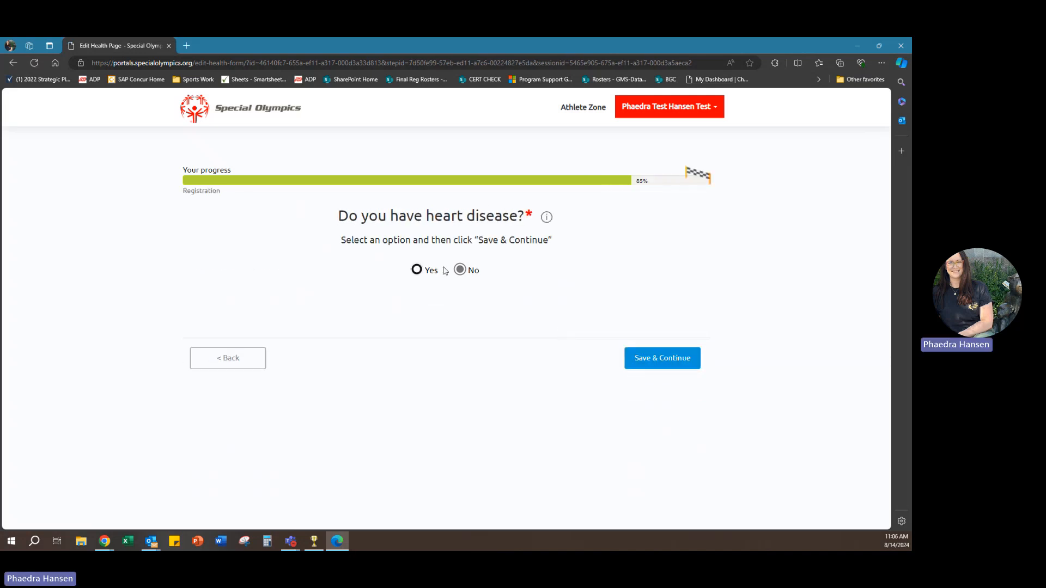
Check the Yes details field for heart disease, then answer No and save to continue
left_click(427, 272)
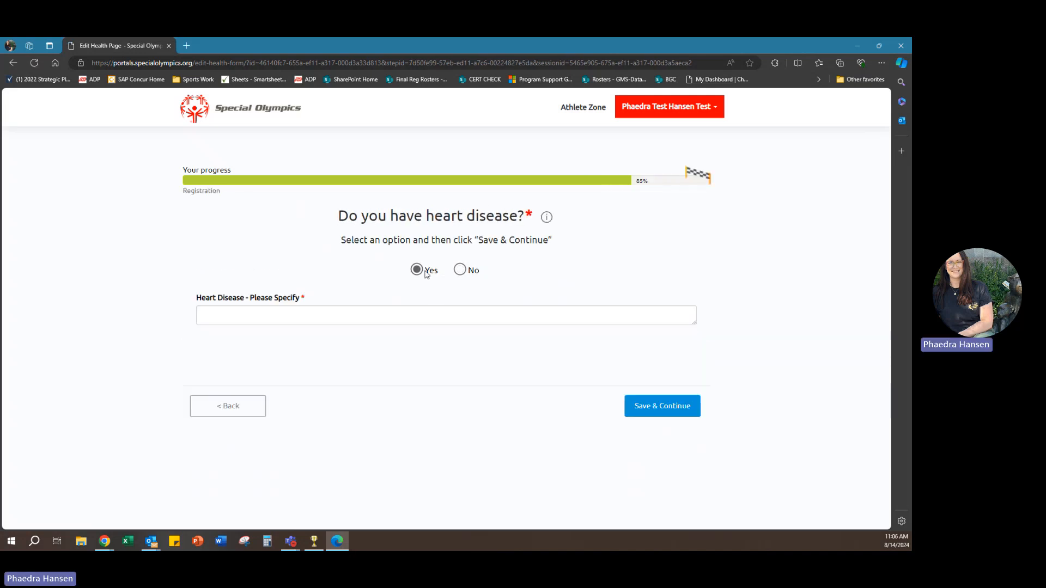
left_click(258, 316)
left_click(467, 271)
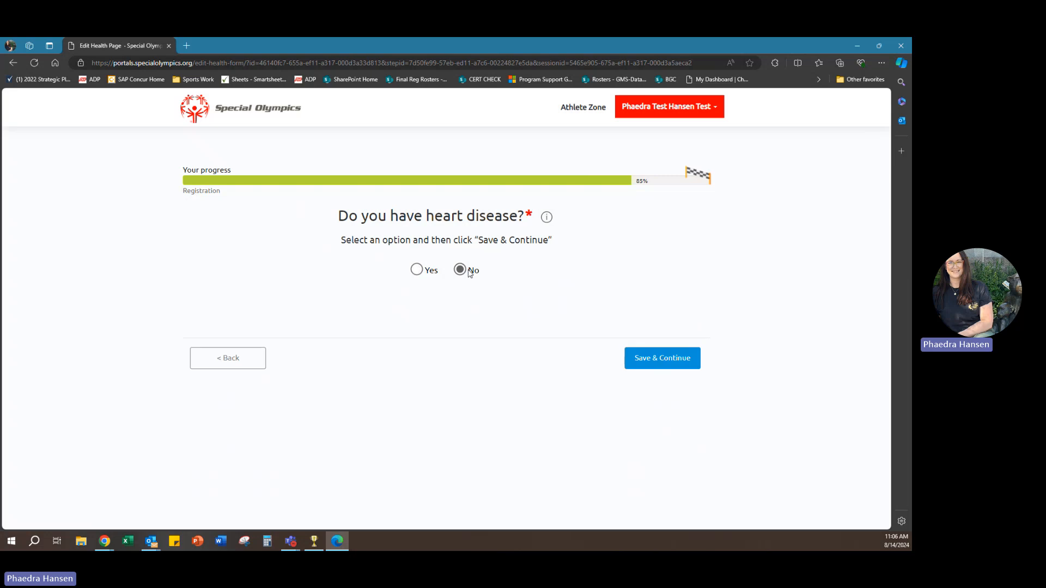
left_click(674, 359)
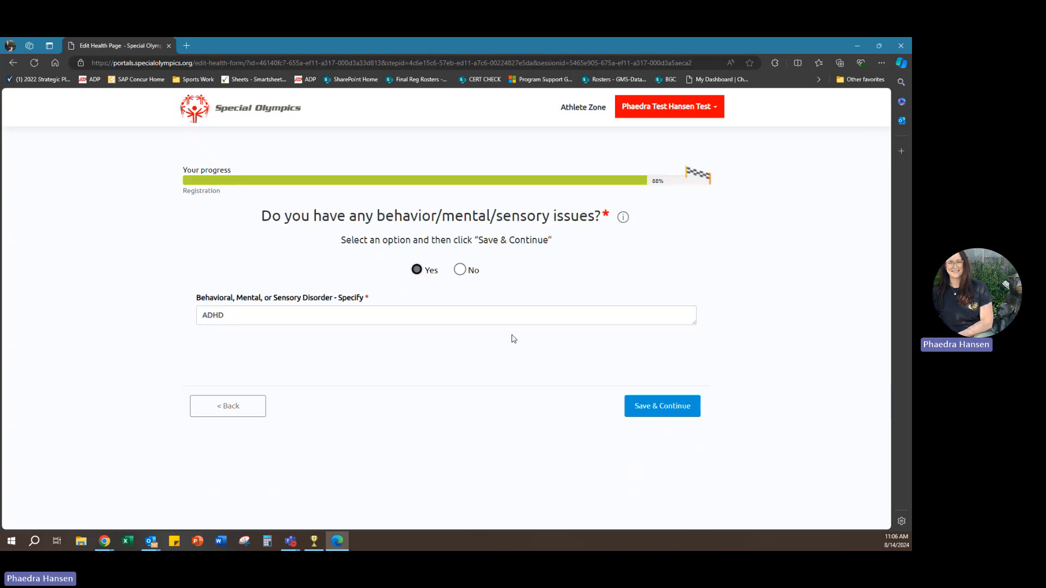
Answer Yes to the behavior/mental/sensory issues question, keep ADHD as the specified disorder, and save to continue
left_click(477, 267)
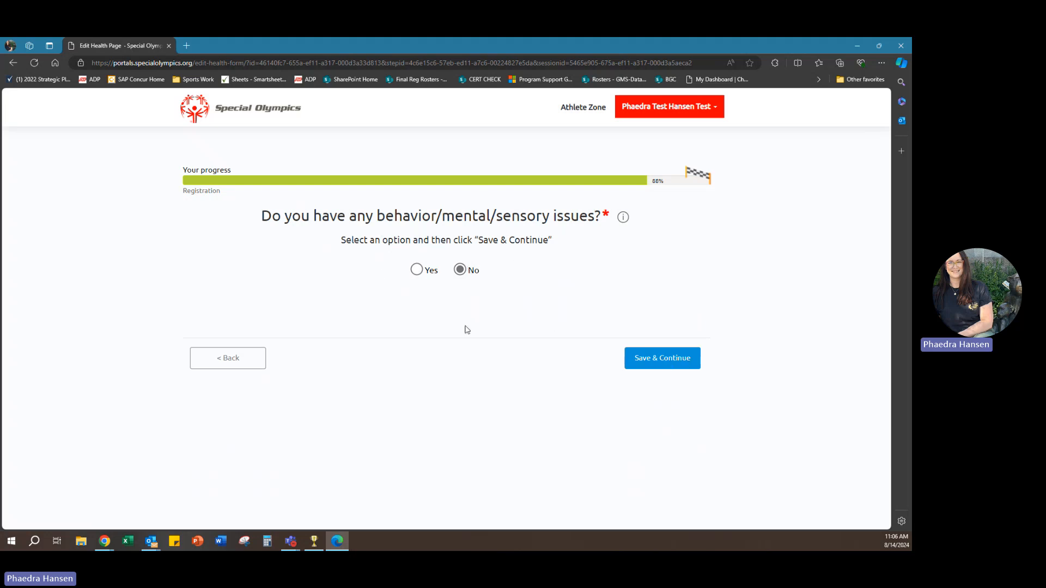
left_click(427, 273)
left_click(312, 315)
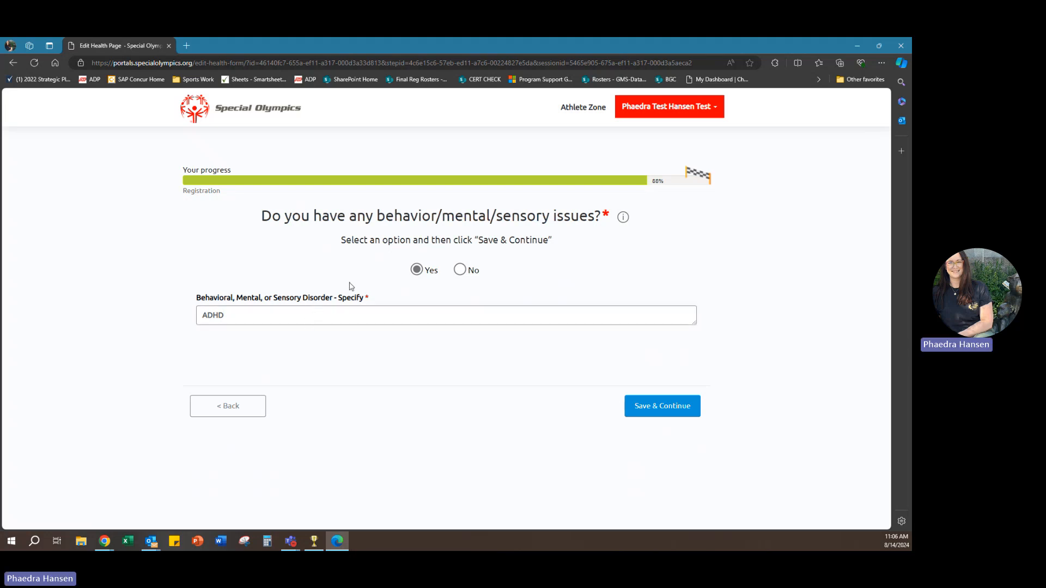
mouse_move(625, 218)
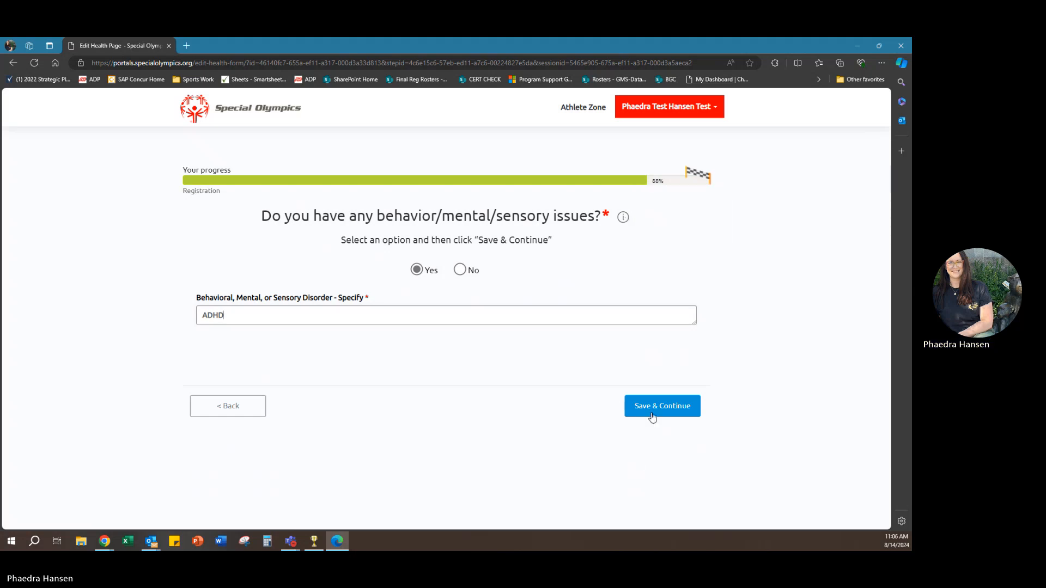
left_click(654, 414)
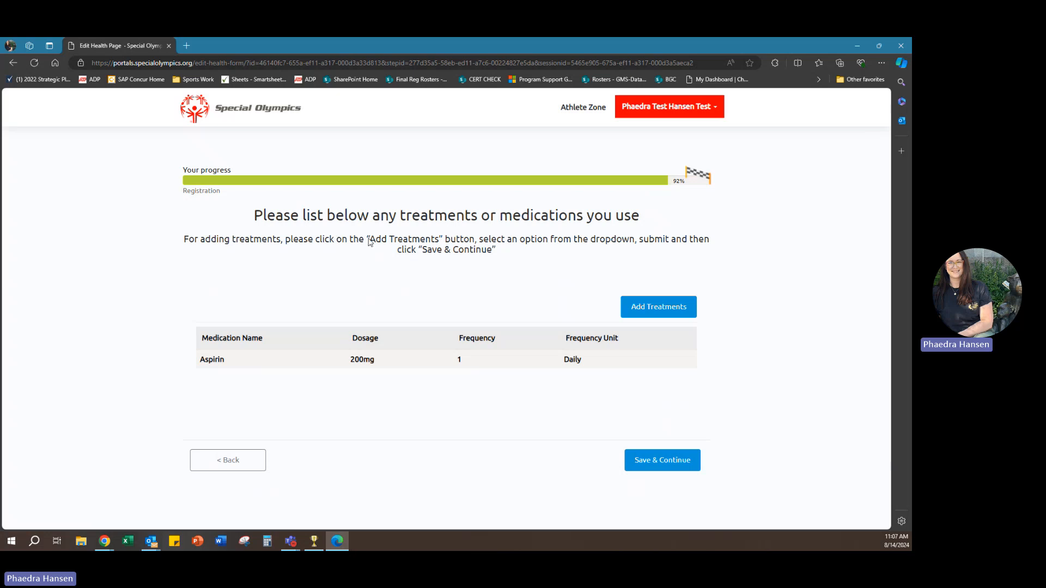
Add Vitamin D as a treatment with dosage 5000 IU, frequency 1 and unit Daily, then save the treatments list to continue
left_click(665, 309)
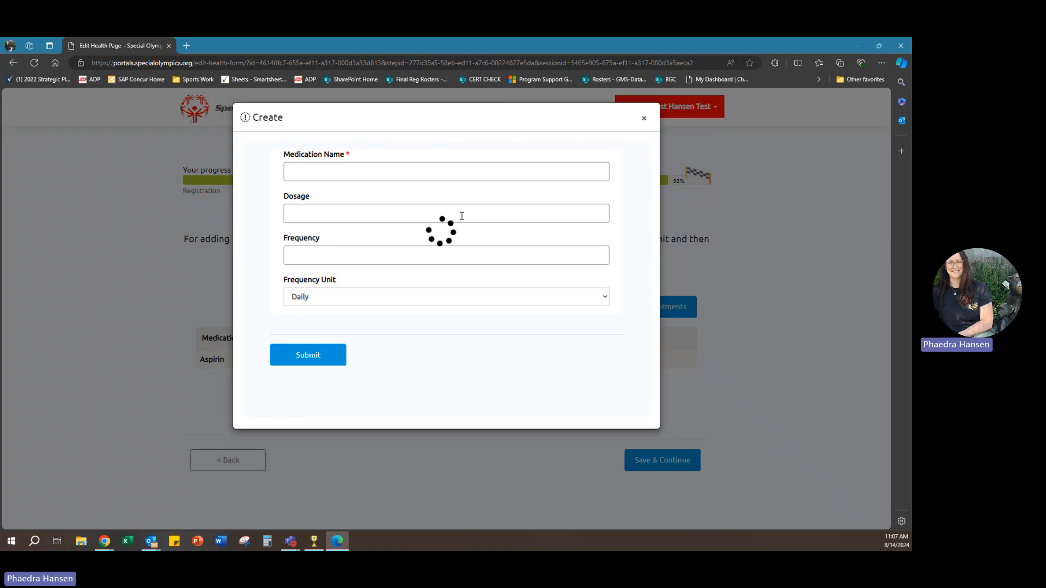
left_click(442, 171)
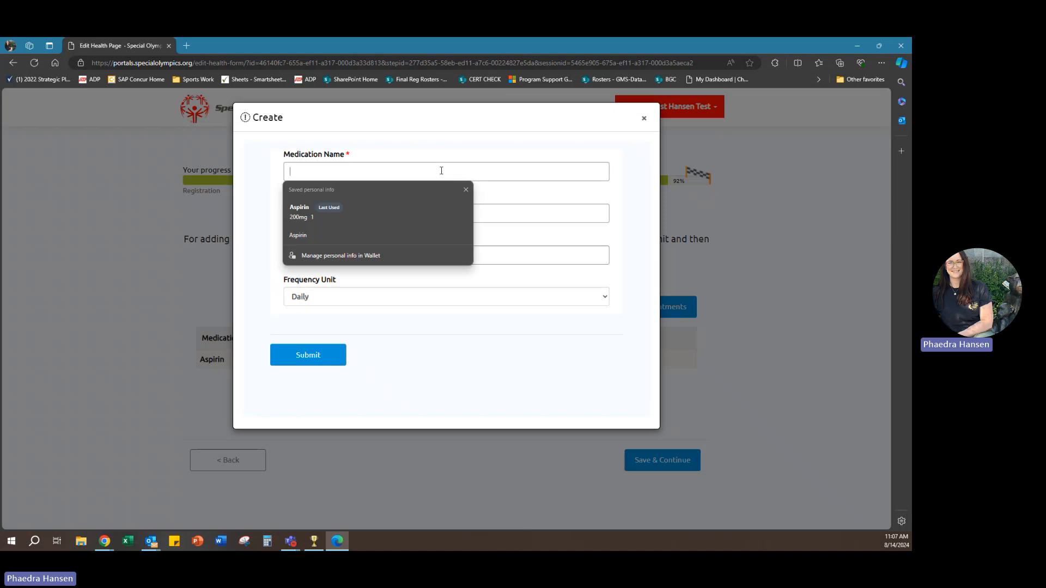
type("Vitamin D")
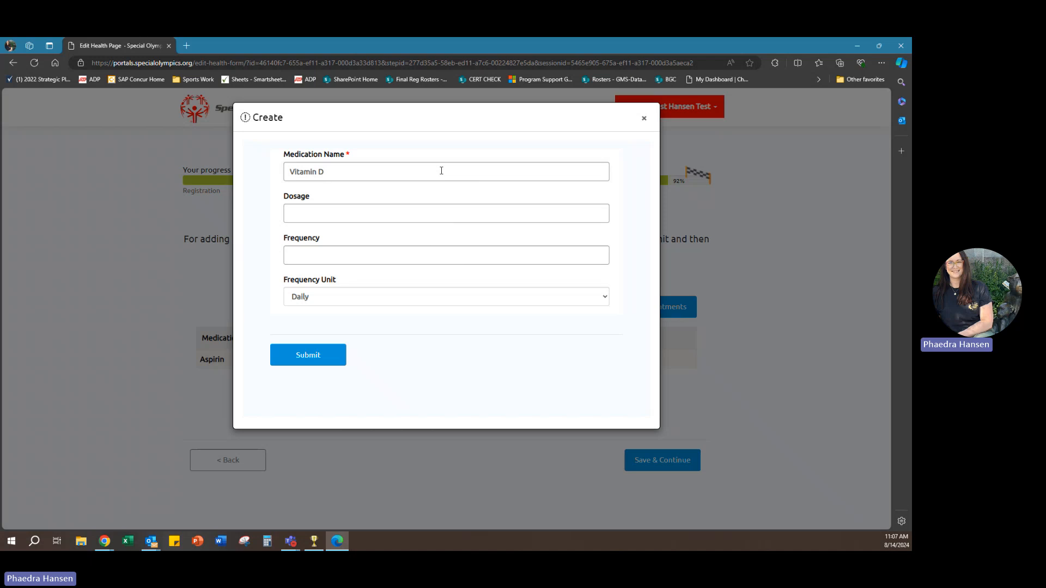
left_click(423, 214)
type("5000 IU")
left_click(419, 266)
type("1")
left_click(296, 298)
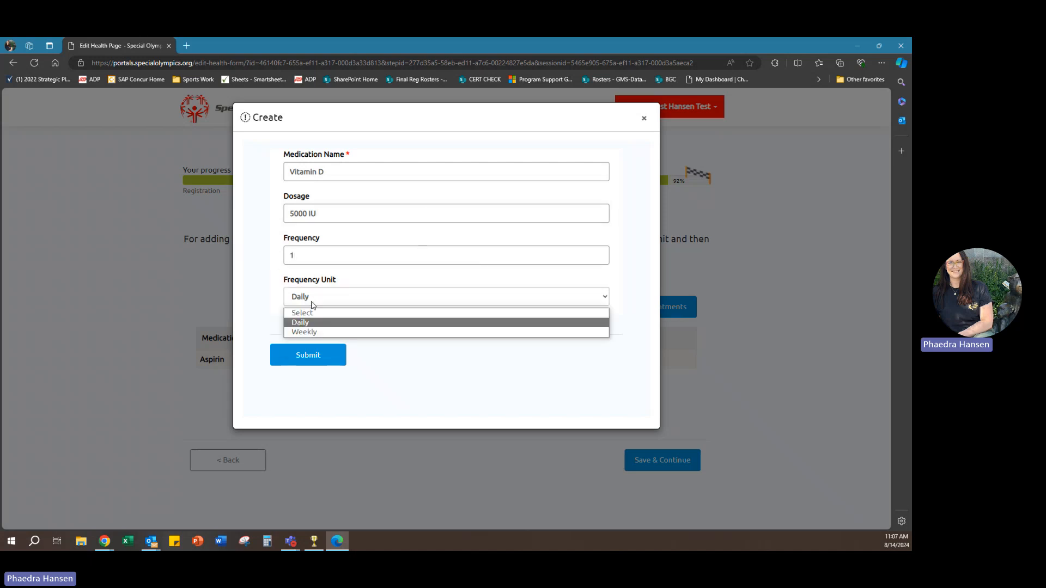
left_click(332, 297)
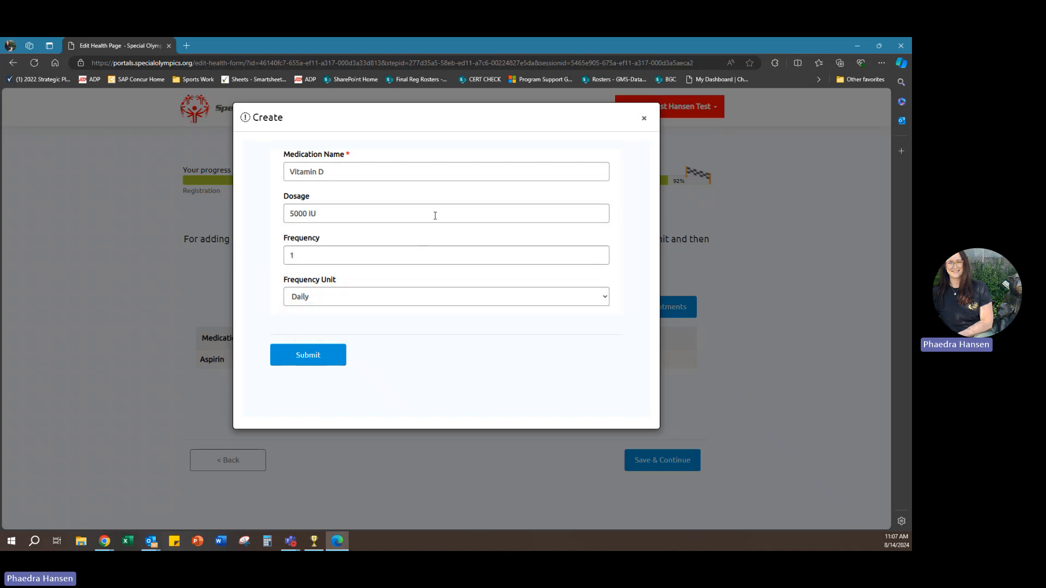
left_click(323, 360)
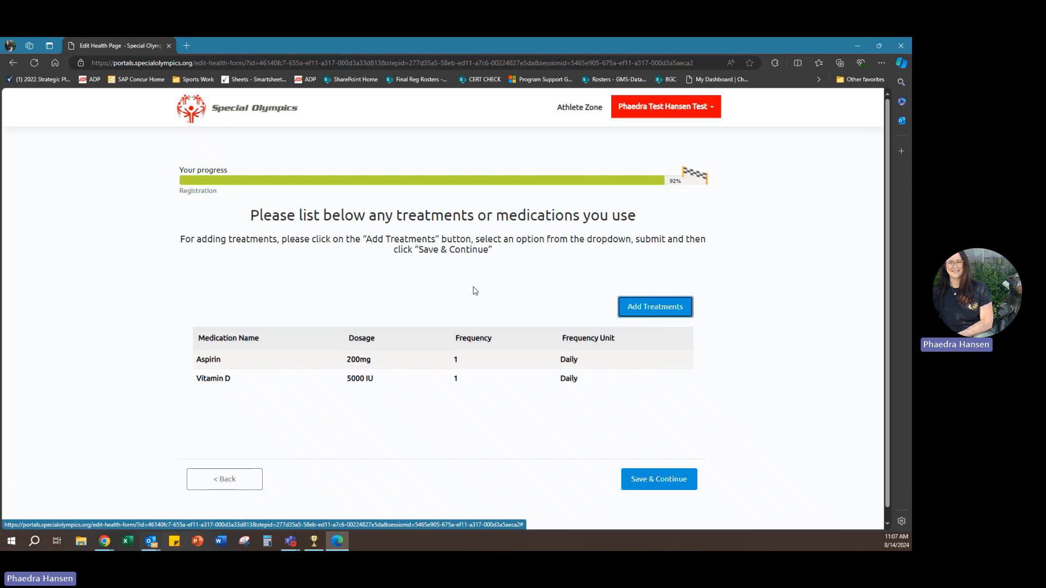
left_click(681, 482)
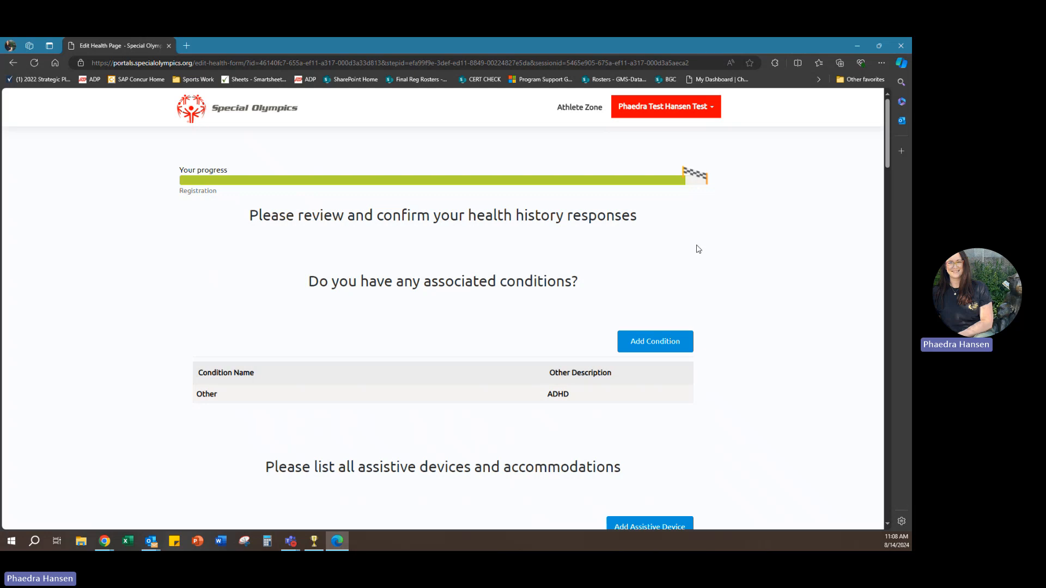
In the health history review, change Osteoporosis, Non-Verbal, eye or vision problems and Coeliac Disease to No
scroll(738, 345, "down", 2)
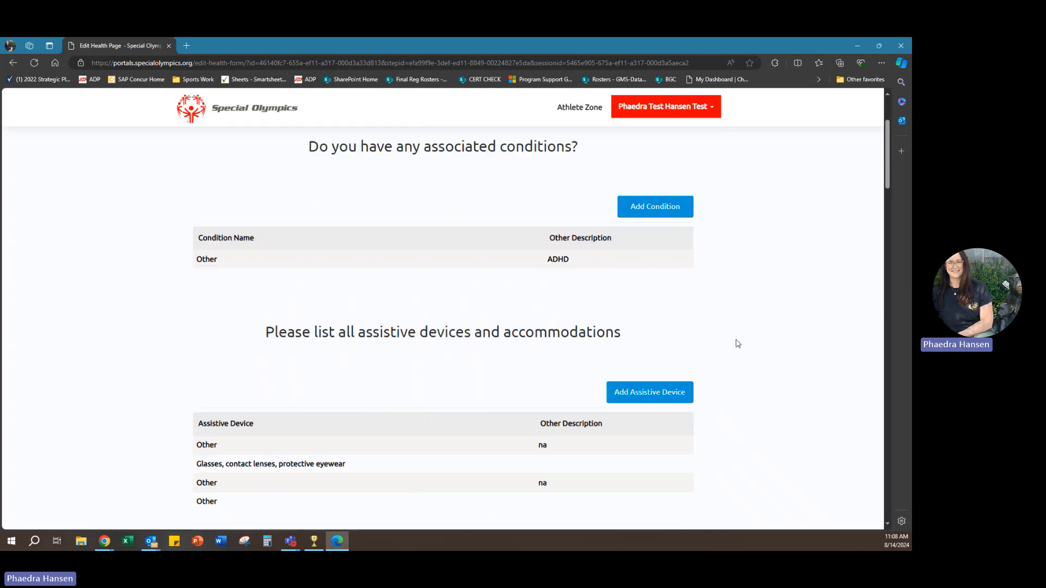
scroll(737, 344, "down", 5)
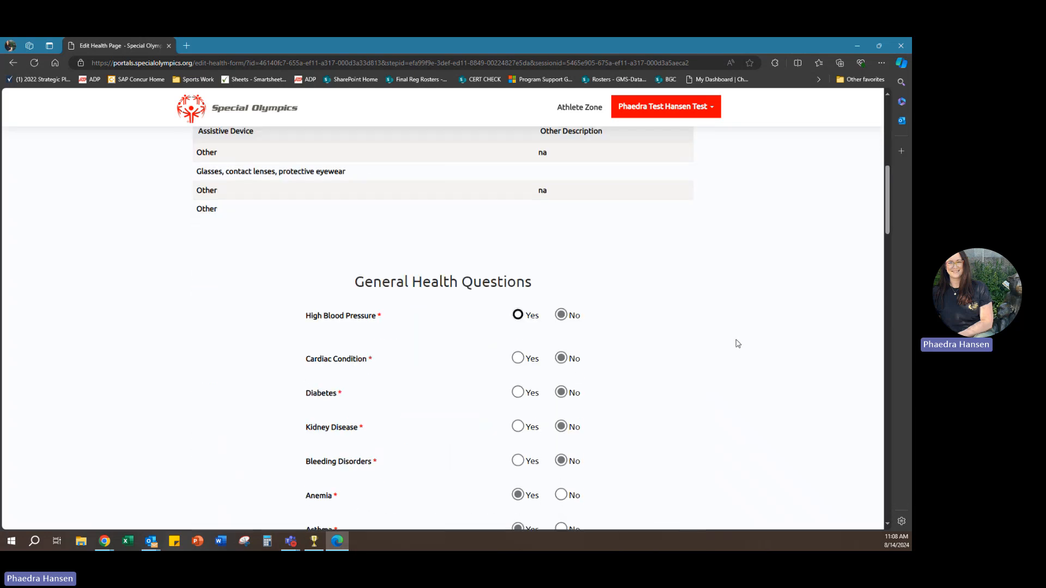
scroll(737, 343, "down", 7)
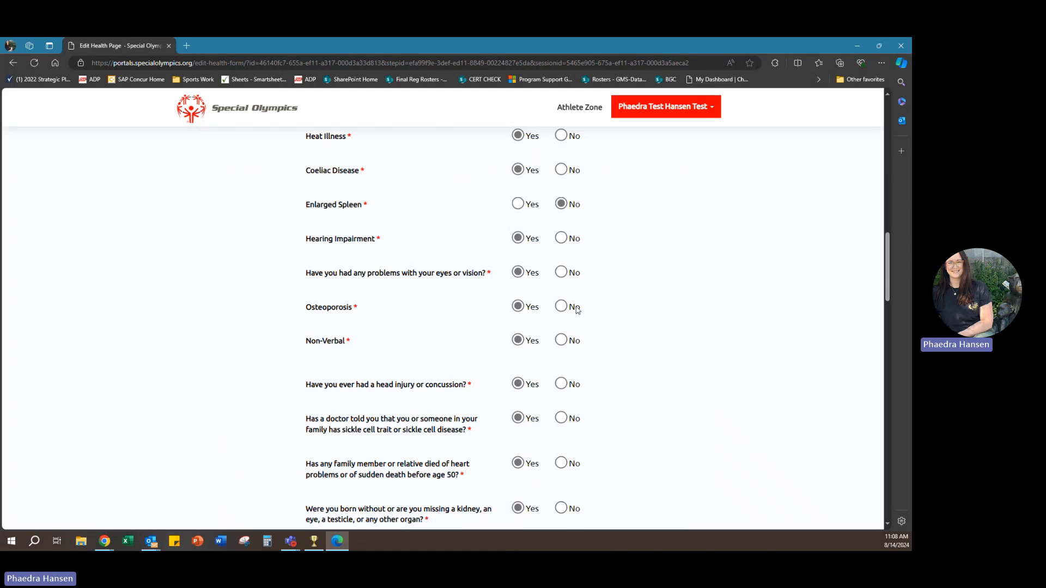
left_click(576, 308)
left_click(576, 341)
left_click(574, 273)
left_click(573, 170)
Review the remaining health history responses, submit the medical form, and finish to return to the Athlete Checklist
scroll(649, 369, "down", 6)
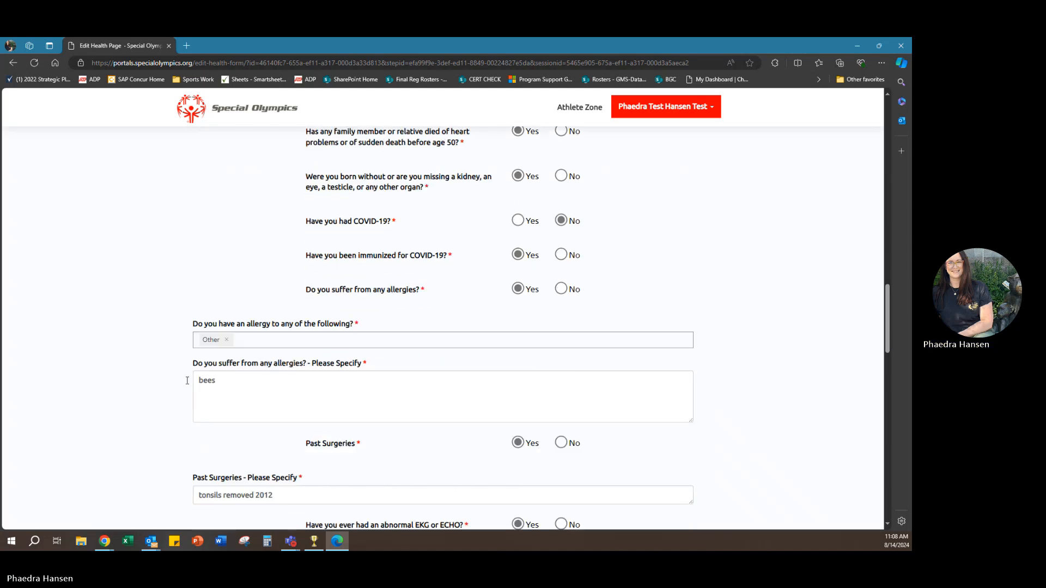
scroll(186, 356, "down", 4)
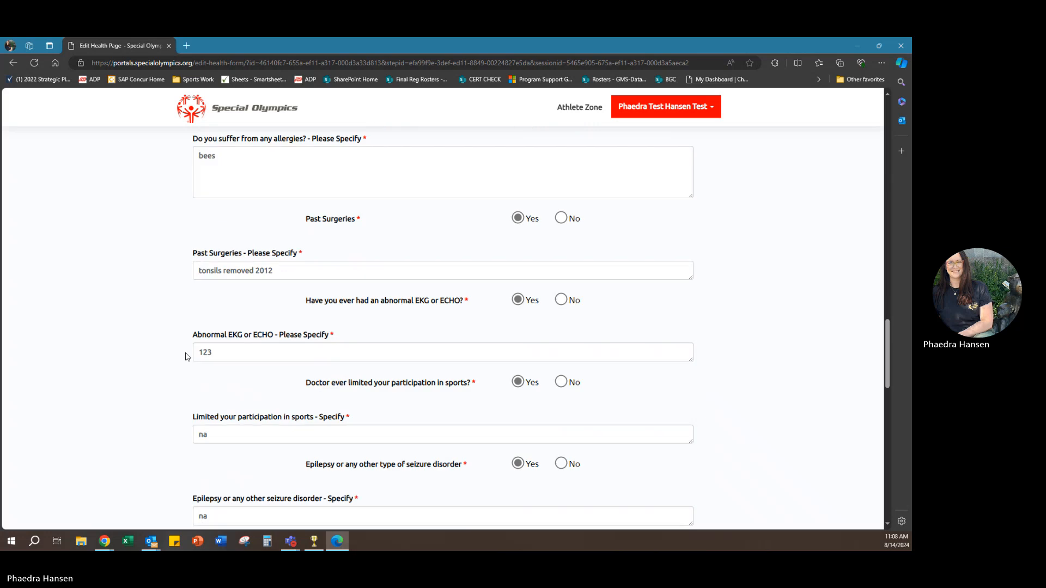
scroll(185, 357, "down", 4)
scroll(185, 357, "down", 8)
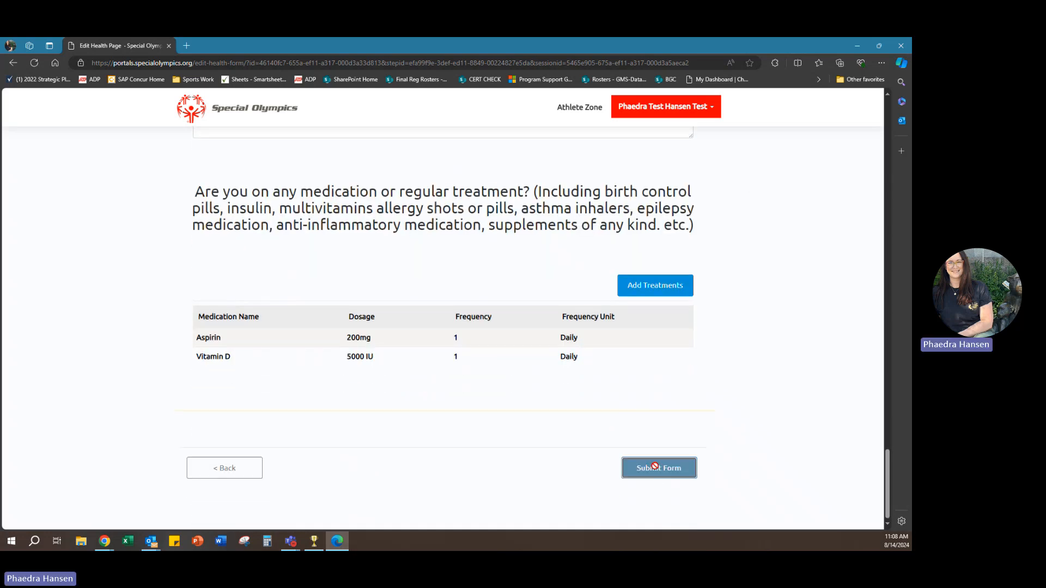
left_click(643, 469)
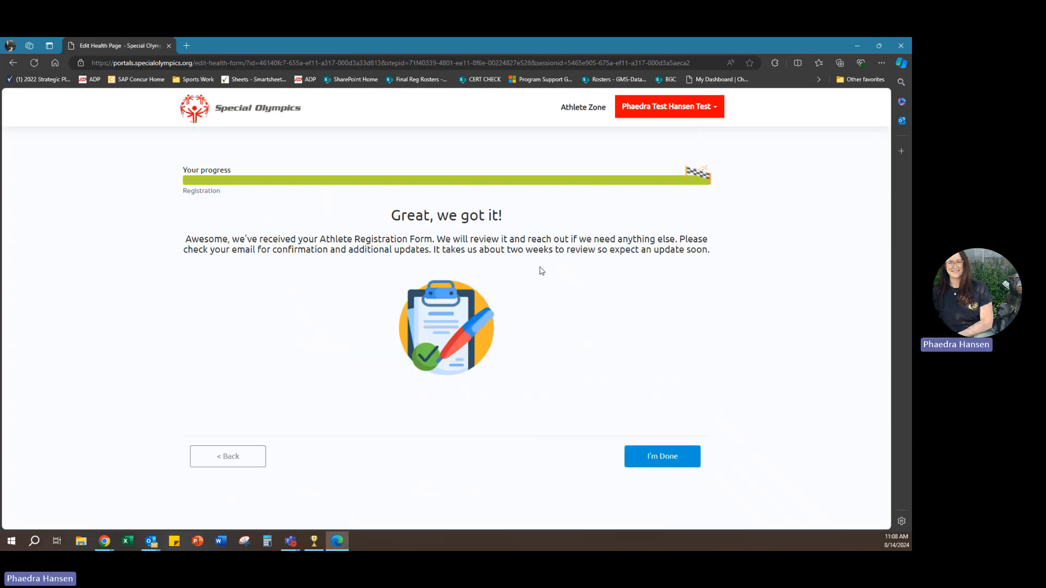
left_click(675, 463)
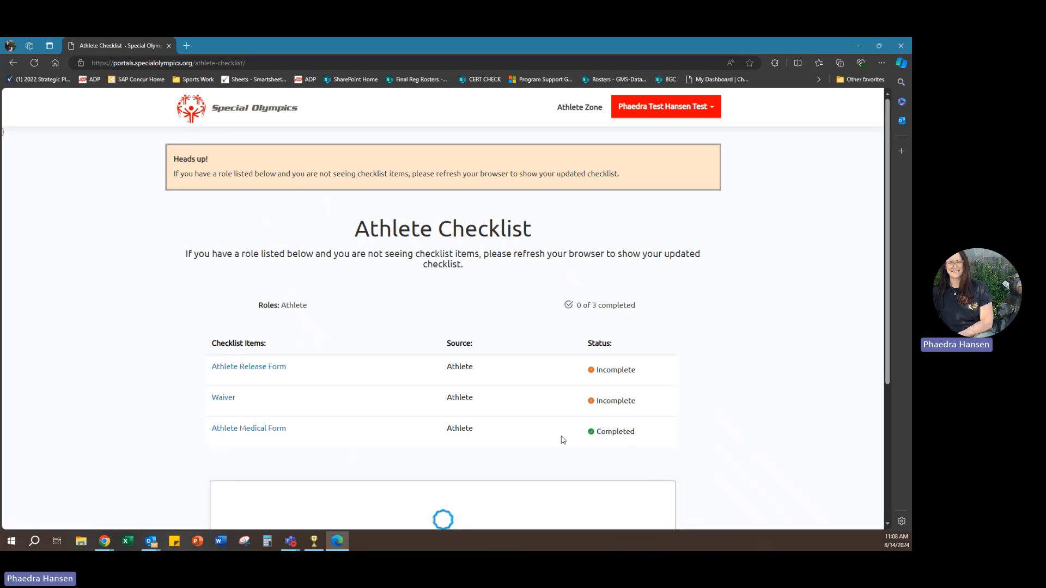
Check the status of each Athlete Checklist item and locate the My Completed Items section
scroll(376, 384, "down", 1)
scroll(375, 384, "down", 2)
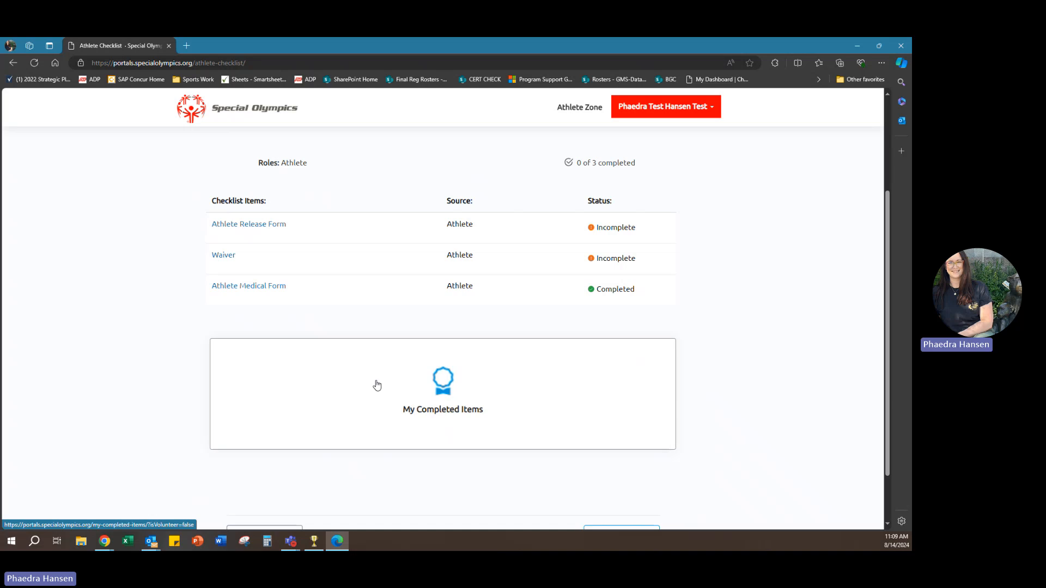
scroll(382, 381, "up", 3)
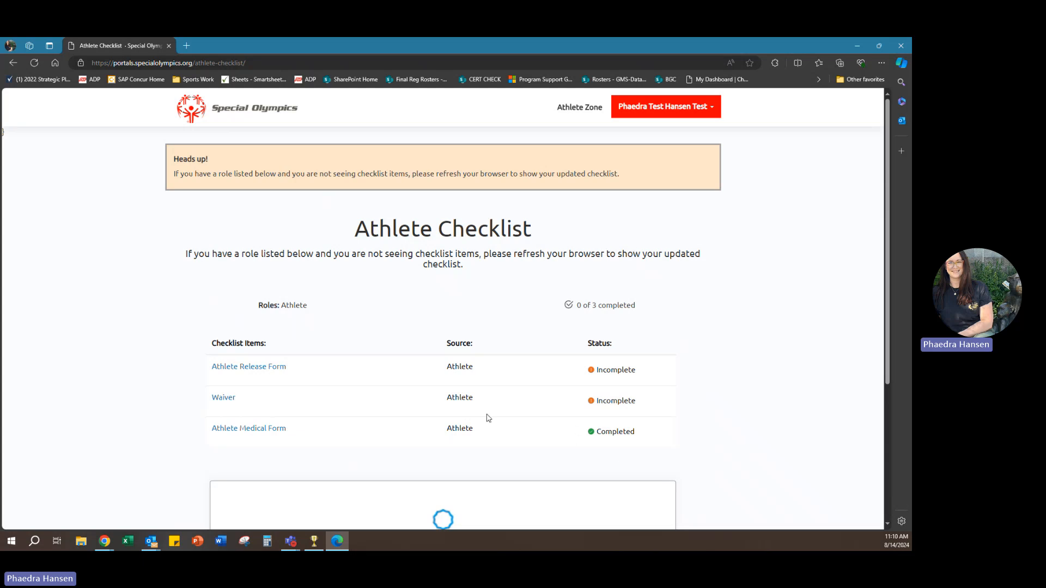
scroll(481, 295, "down", 1)
scroll(482, 295, "down", 1)
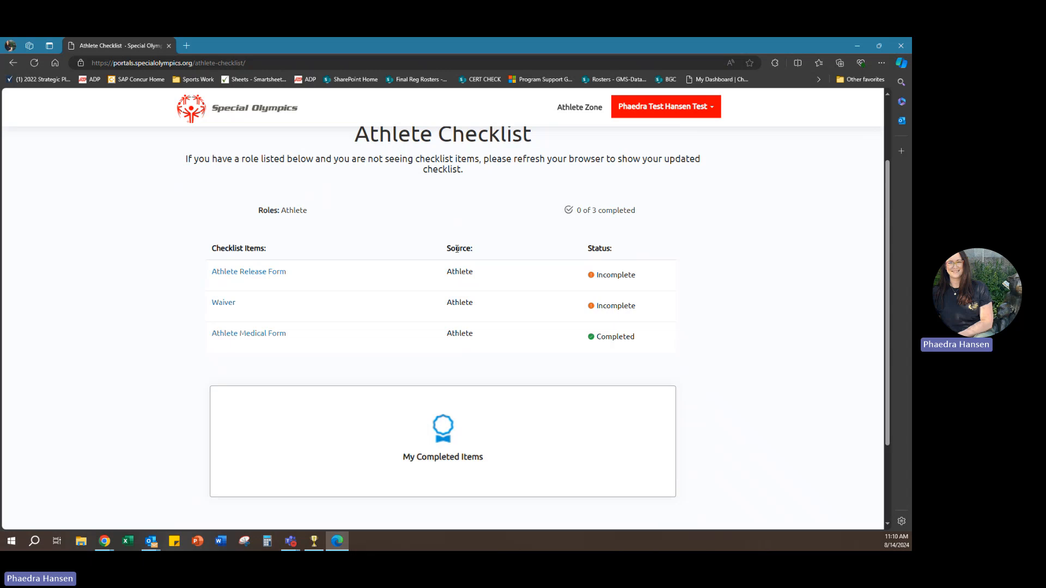
scroll(467, 245, "up", 2)
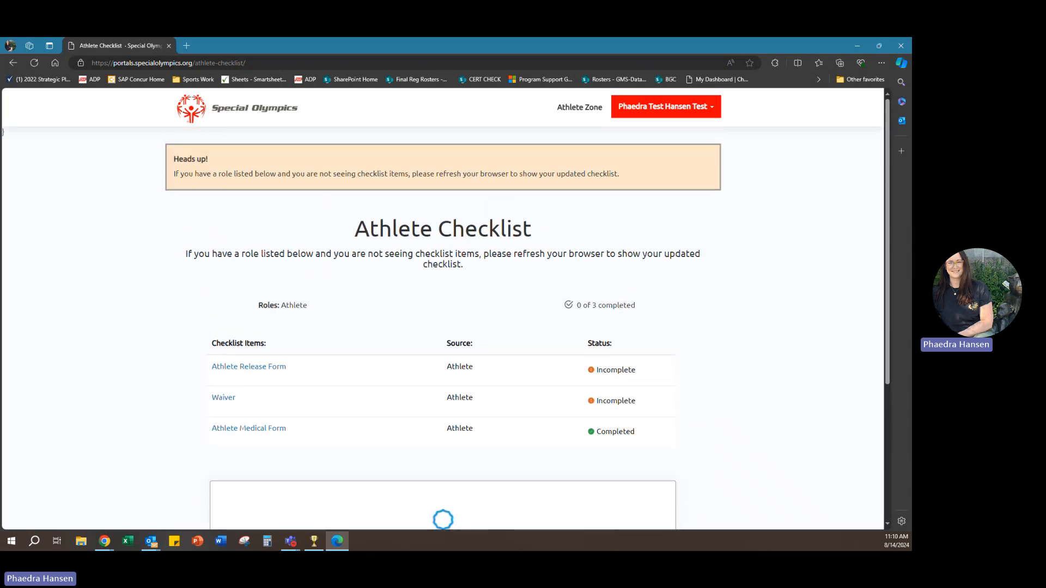